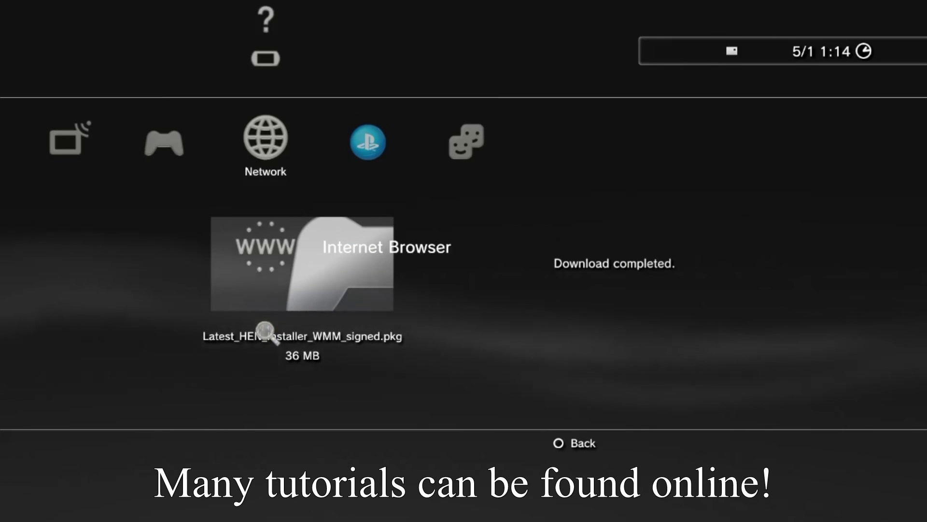
pyautogui.press('Escape')
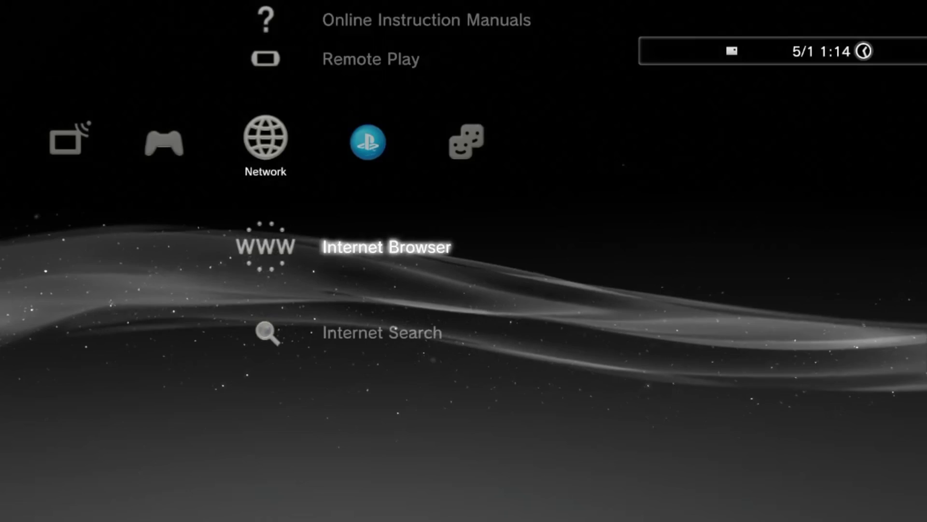
pyautogui.press('Return')
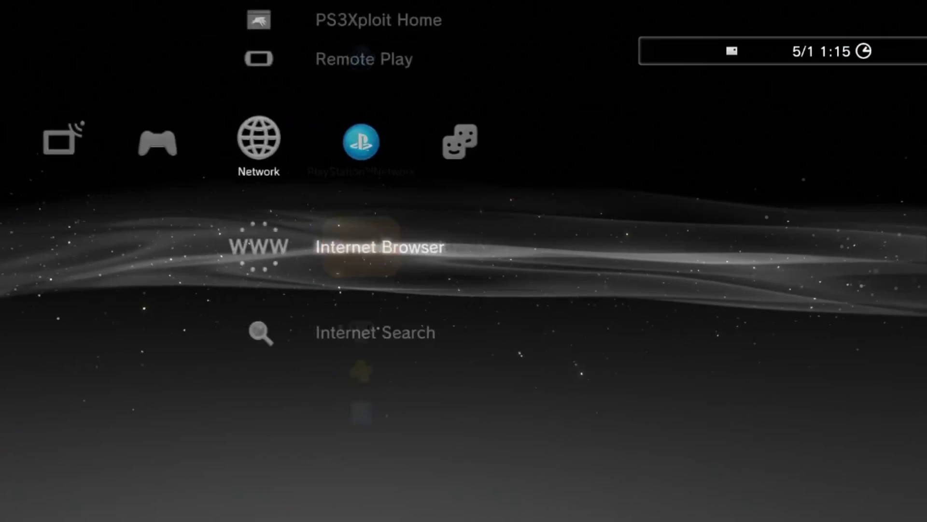
pyautogui.press('Left')
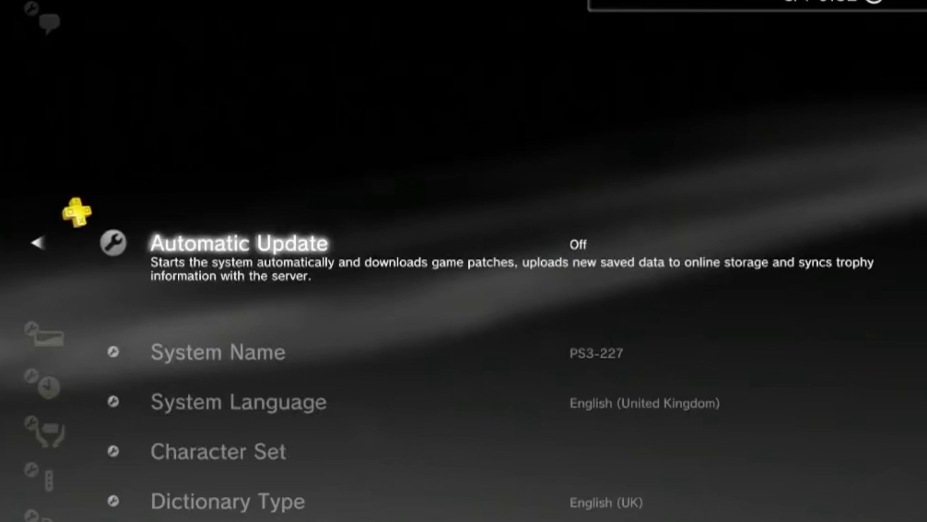
# Check the console's system software version in System Information.
pyautogui.press('Down')
pyautogui.press('Down')
pyautogui.press('Down')
pyautogui.press('Down')
pyautogui.press('Down')
pyautogui.press('Down')
pyautogui.press('Down')
pyautogui.press('Down')
pyautogui.press('Down')
pyautogui.press('Down')
pyautogui.press('Down')
pyautogui.press('Down')
pyautogui.press('Down')
pyautogui.press('Down')
pyautogui.press('Down')
pyautogui.press('Down')
pyautogui.press('Down')
pyautogui.press('Down')
pyautogui.press('Down')
pyautogui.press('Down')
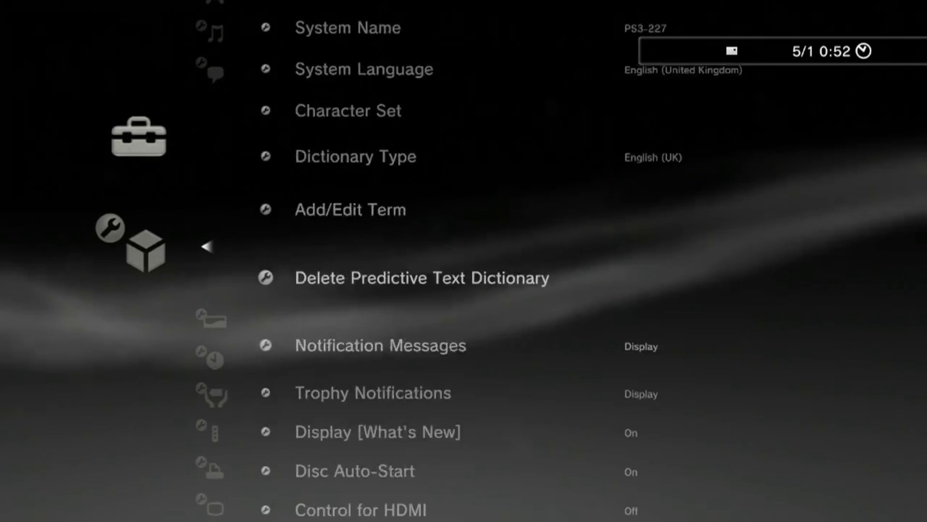
pyautogui.press('Down')
pyautogui.press('Down')
pyautogui.press('Down')
pyautogui.press('Up')
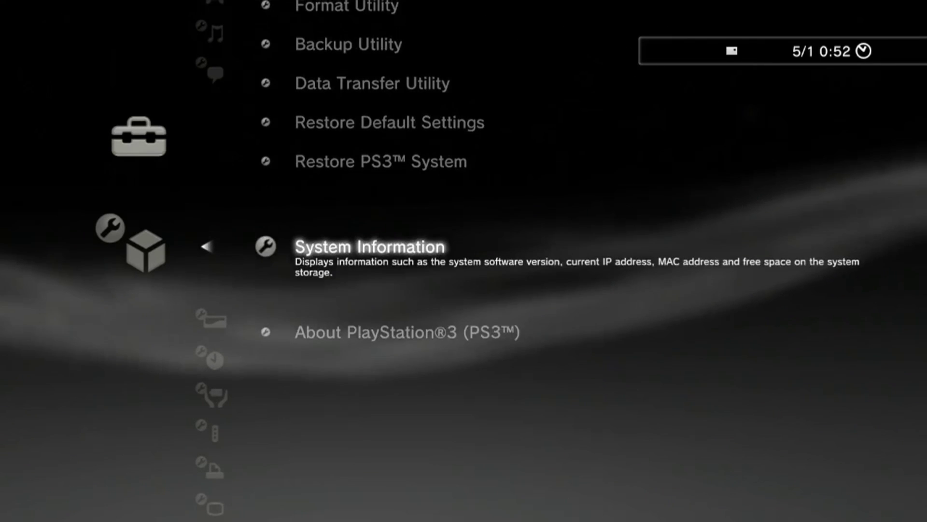
pyautogui.press('Return')
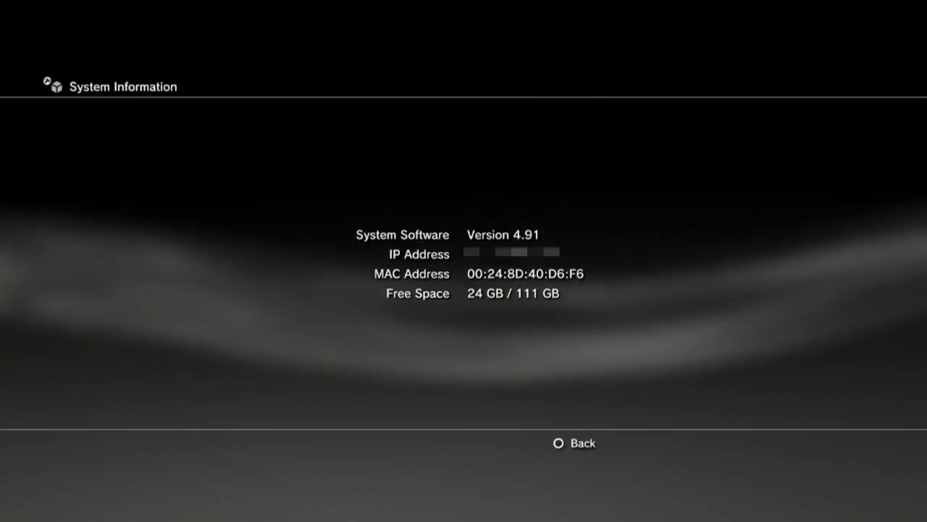
pyautogui.press('Escape')
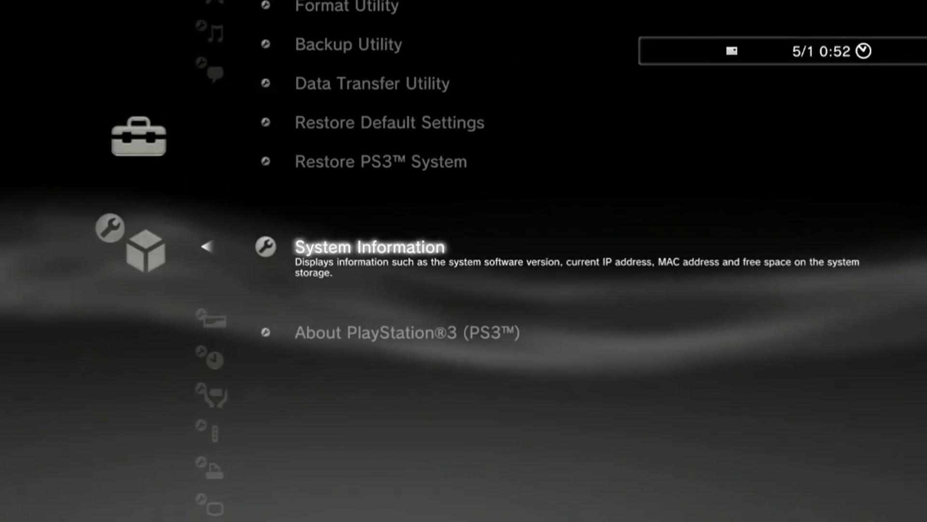
pyautogui.press('Escape')
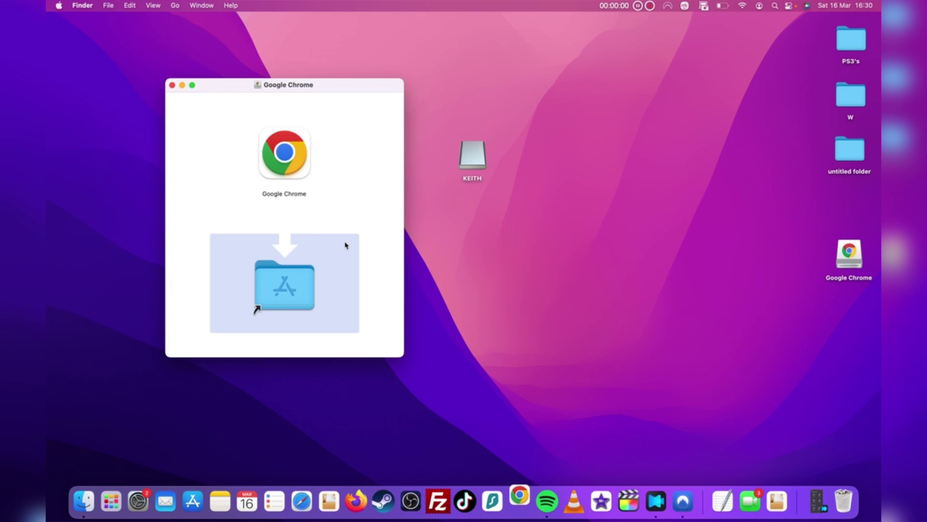
# Allow the blocked HFW_4.91.1_PS3UPDAT.PUP download from ps3xploit.me in Firefox.
pyautogui.click(297, 175)
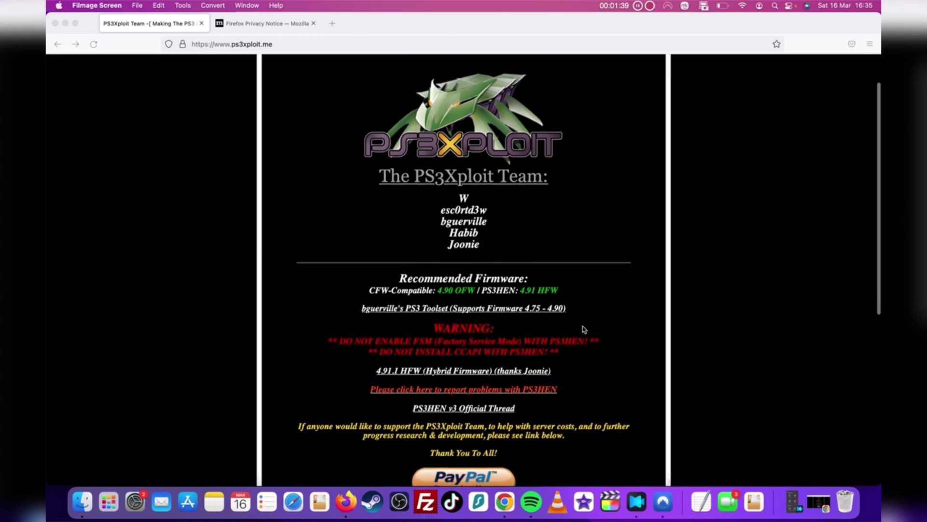
pyautogui.scroll(-1, 584, 327)
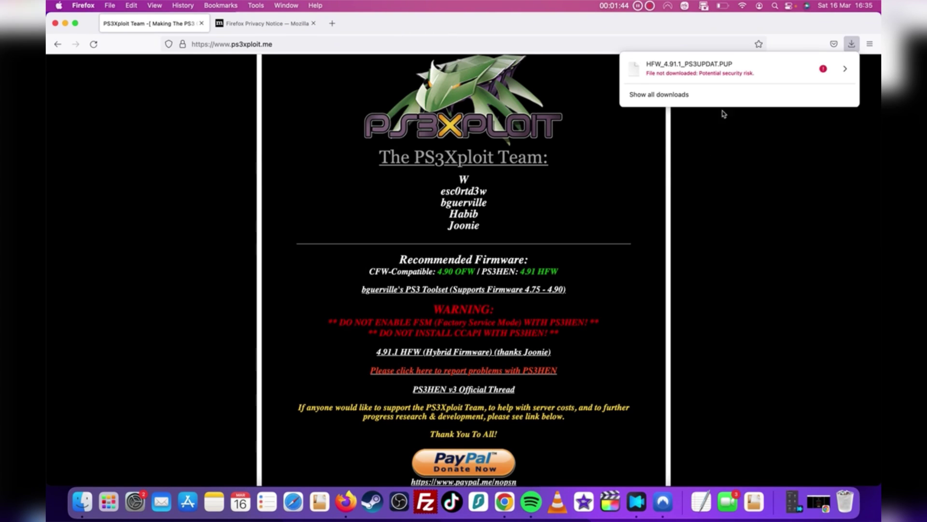
pyautogui.click(769, 67)
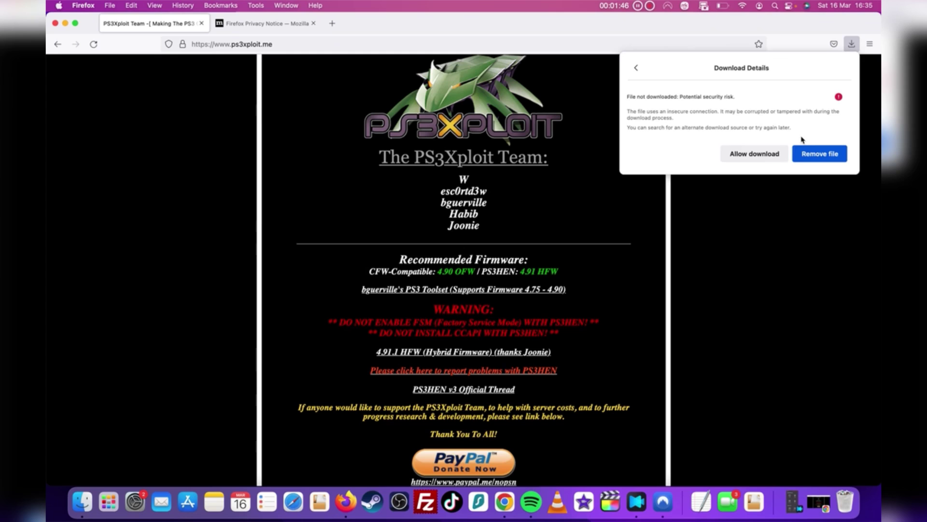
pyautogui.click(768, 157)
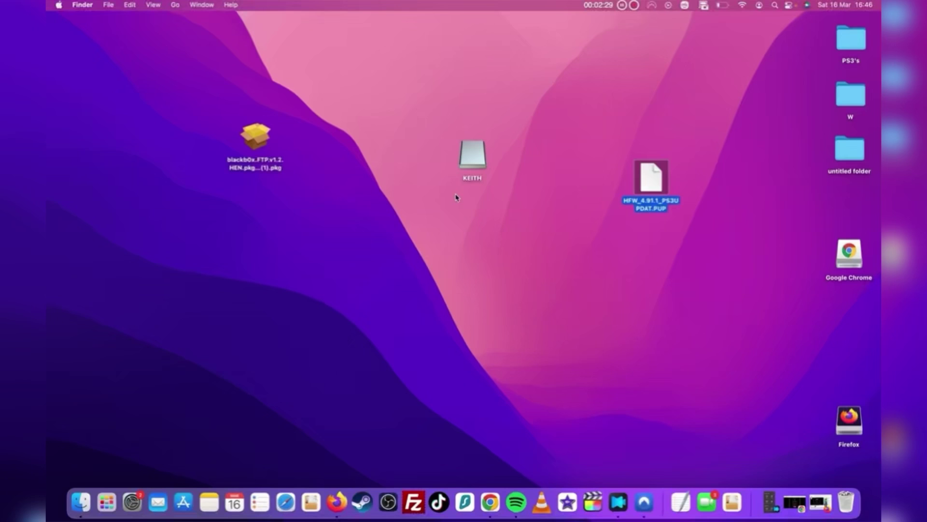
# Create a new folder named PS3 on the USB drive.
pyautogui.doubleClick(479, 155)
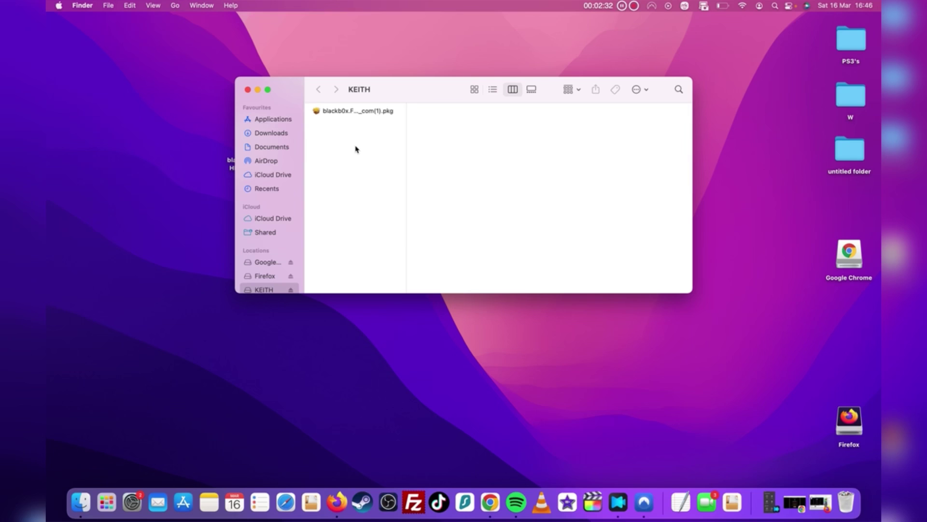
pyautogui.rightClick(356, 149)
pyautogui.click(376, 150)
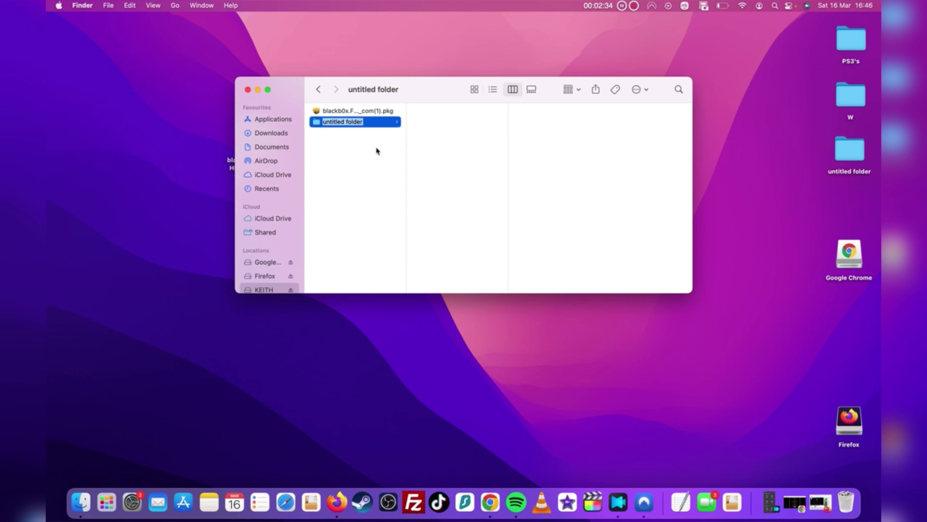
pyautogui.click(367, 164)
pyautogui.click(379, 122)
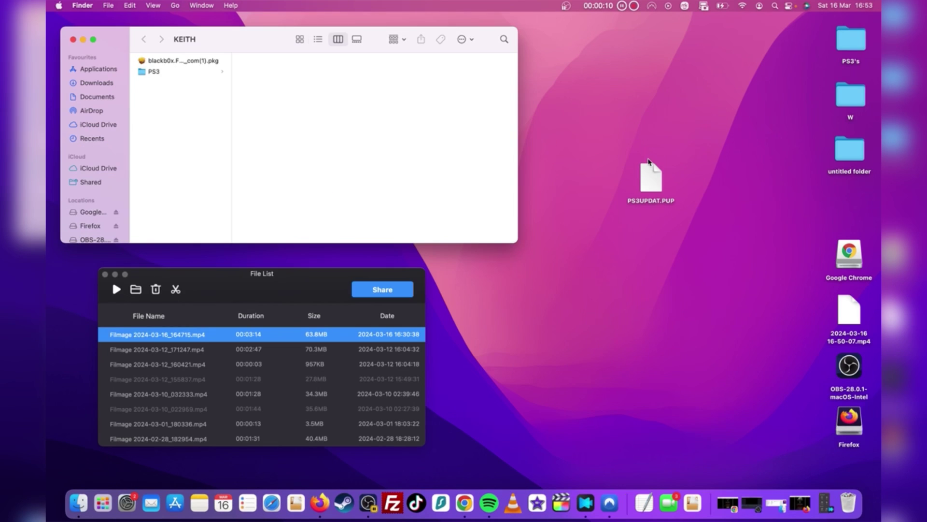
# Open the UPDATE folder inside the PS3 folder on the USB drive.
pyautogui.click(171, 77)
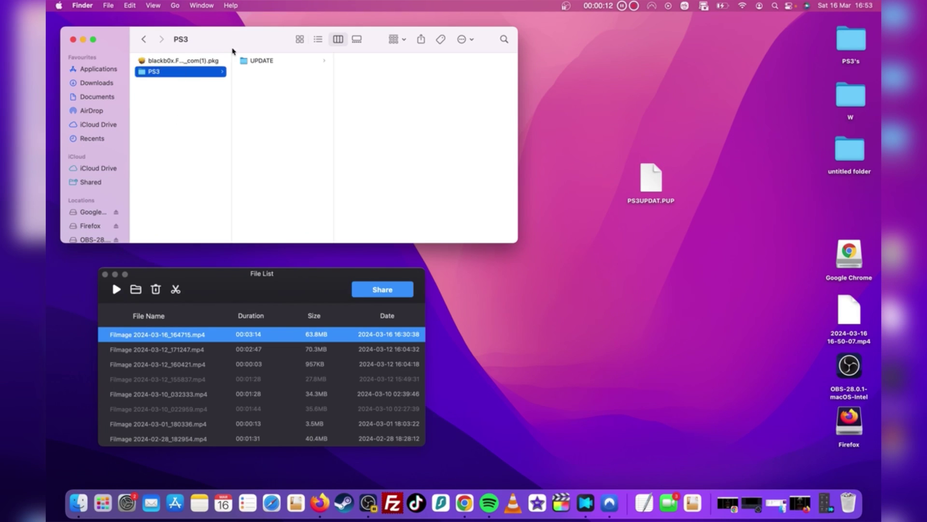
pyautogui.click(268, 64)
pyautogui.moveTo(391, 65); pyautogui.dragTo(792, 500)
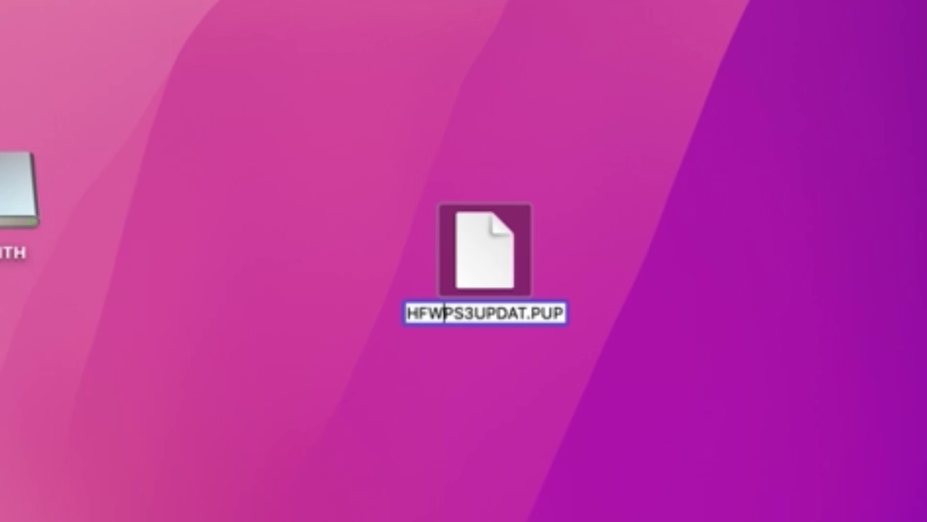
# Rename the downloaded firmware file to PS3UPDAT.PUP and copy it into the UPDATE folder on the USB drive.
pyautogui.press('BackSpace')
pyautogui.press('BackSpace')
pyautogui.press('BackSpace')
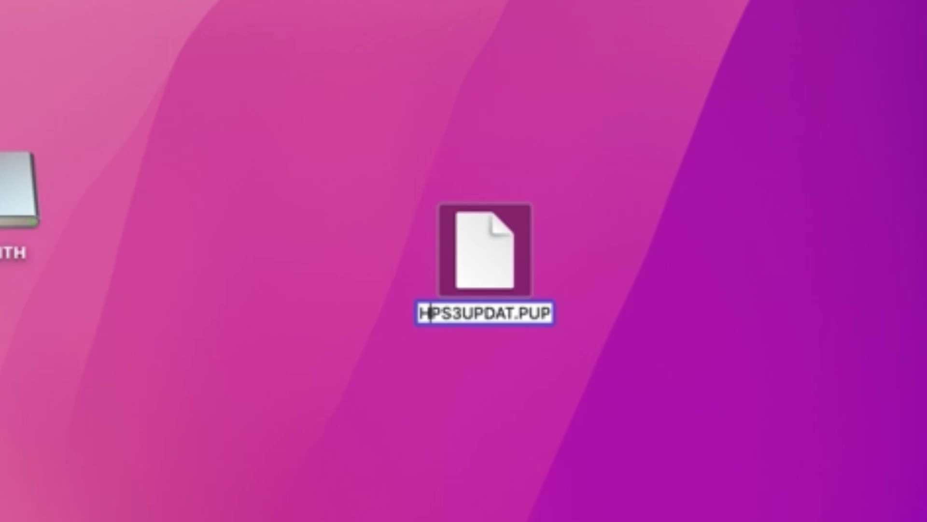
pyautogui.click(568, 404)
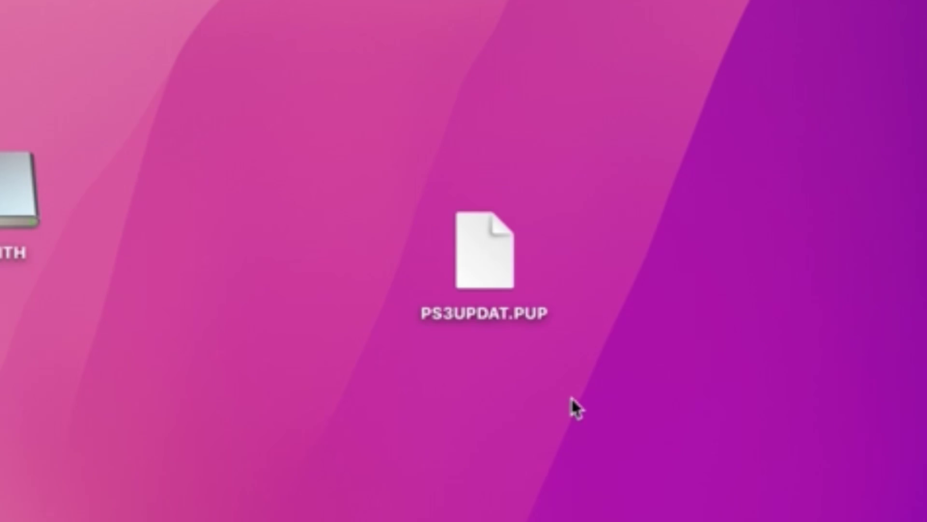
pyautogui.click(22, 198)
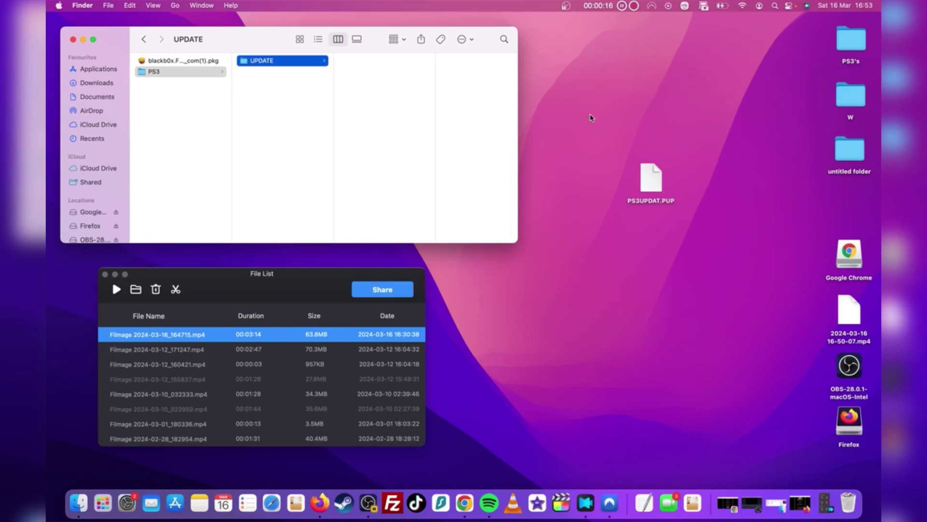
pyautogui.moveTo(651, 180); pyautogui.dragTo(361, 132)
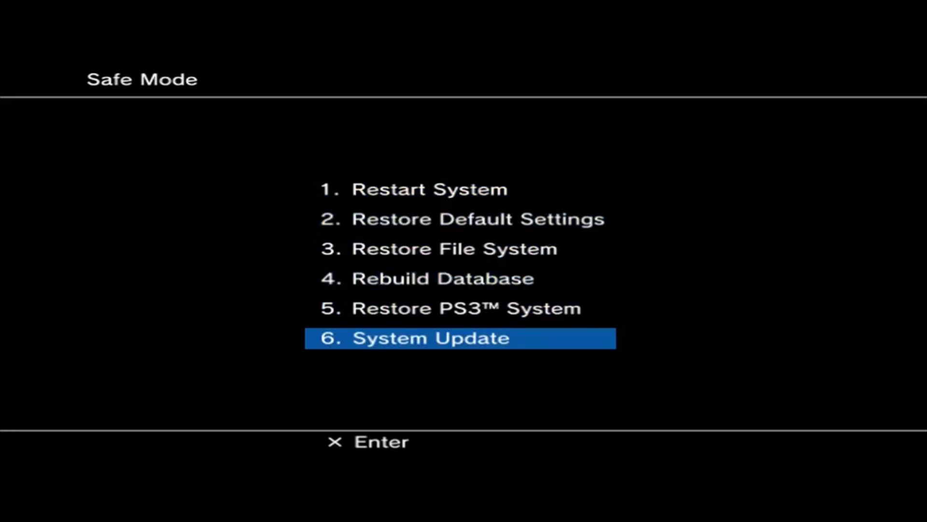
# Start System Update from the PS3's Safe Mode.
pyautogui.press('Return')
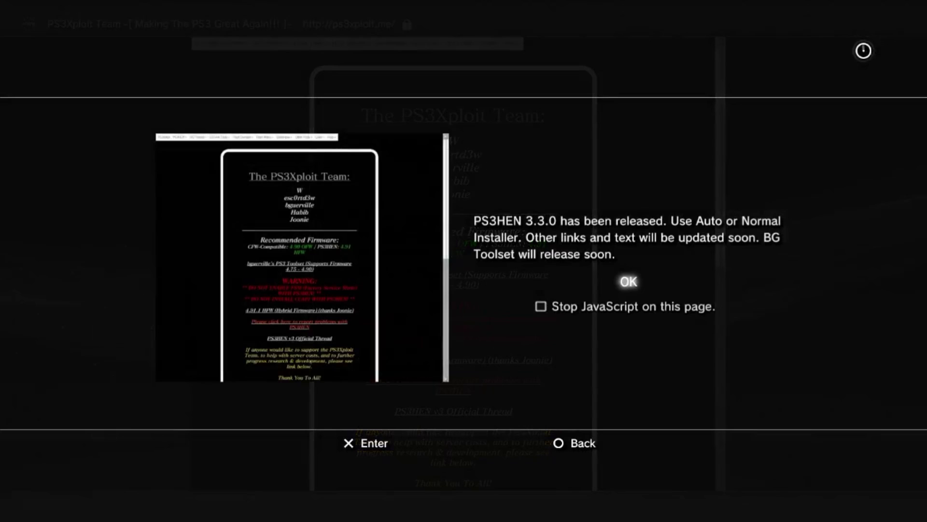
pyautogui.press('Return')
pyautogui.press('Menu')
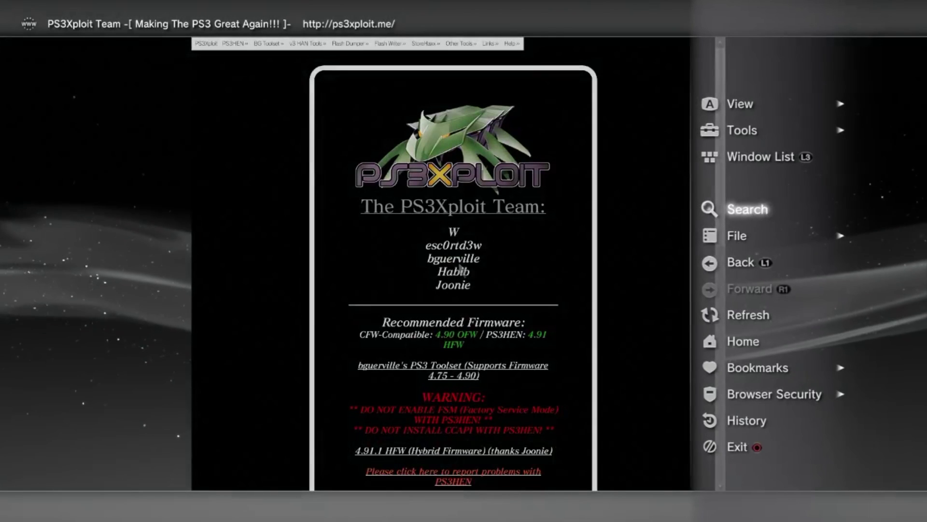
pyautogui.press('Up')
pyautogui.press('Right')
pyautogui.press('Down')
pyautogui.press('Down')
pyautogui.press('Down')
pyautogui.press('Down')
pyautogui.press('Down')
pyautogui.press('Down')
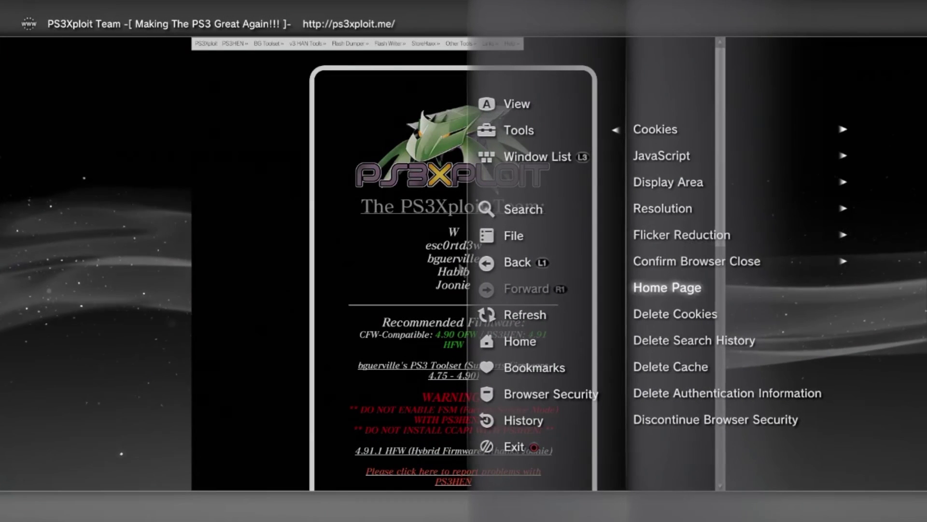
pyautogui.press('Up')
pyautogui.press('Up')
pyautogui.press('Up')
pyautogui.press('Down')
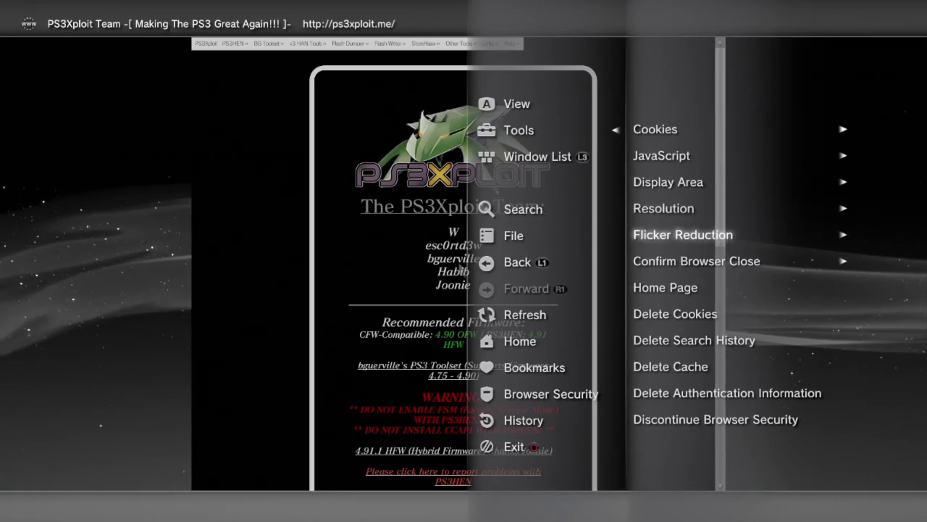
pyautogui.press('Down')
pyautogui.press('Down')
pyautogui.press('Up')
pyautogui.press('Down')
pyautogui.press('Return')
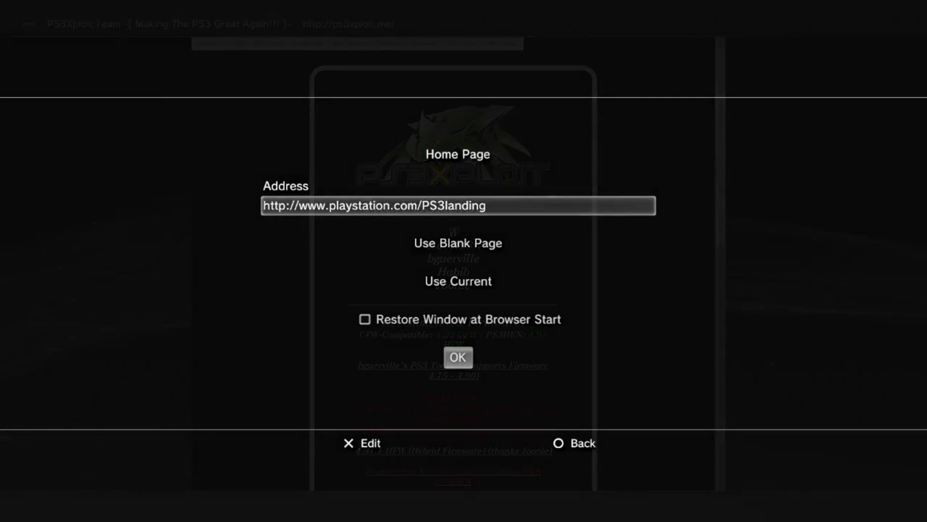
pyautogui.press('Down')
pyautogui.press('Down')
pyautogui.press('Return')
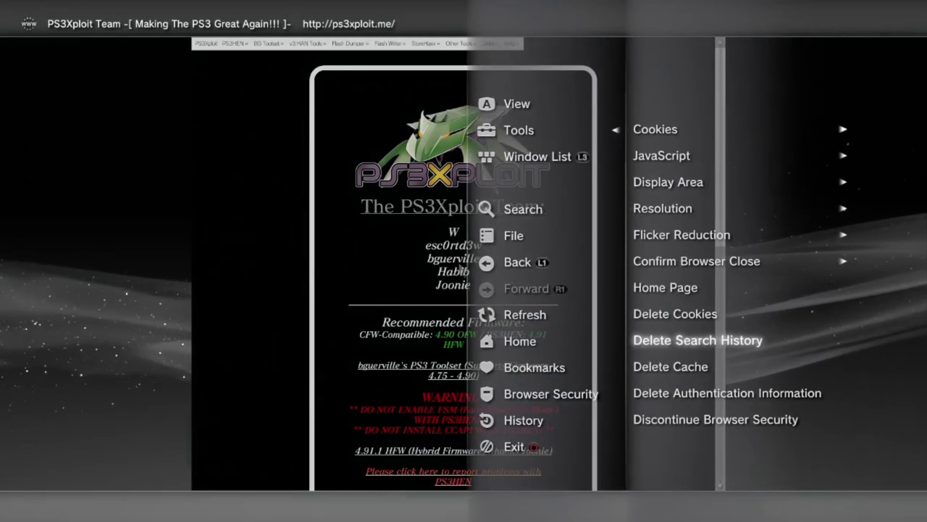
# Delete all cookies stored by the PS3 browser.
pyautogui.press('Return')
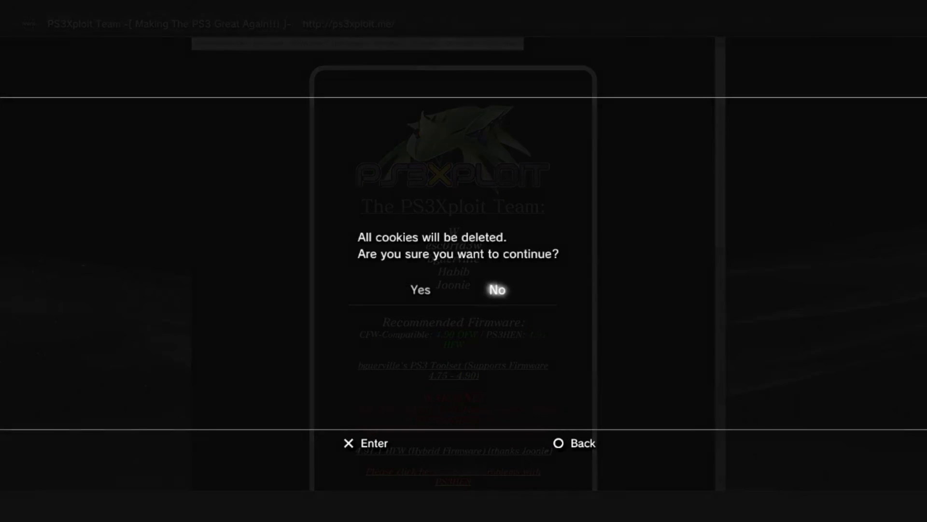
pyautogui.press('Return')
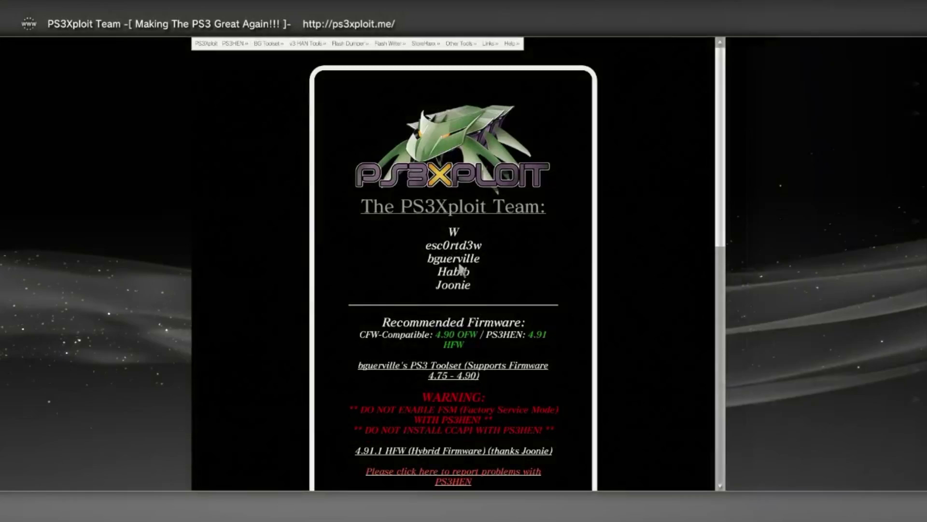
pyautogui.press('t')
pyautogui.press('Up')
pyautogui.press('Right')
pyautogui.press('Down')
pyautogui.press('Down')
pyautogui.press('Down')
pyautogui.press('Down')
pyautogui.press('Down')
pyautogui.press('Down')
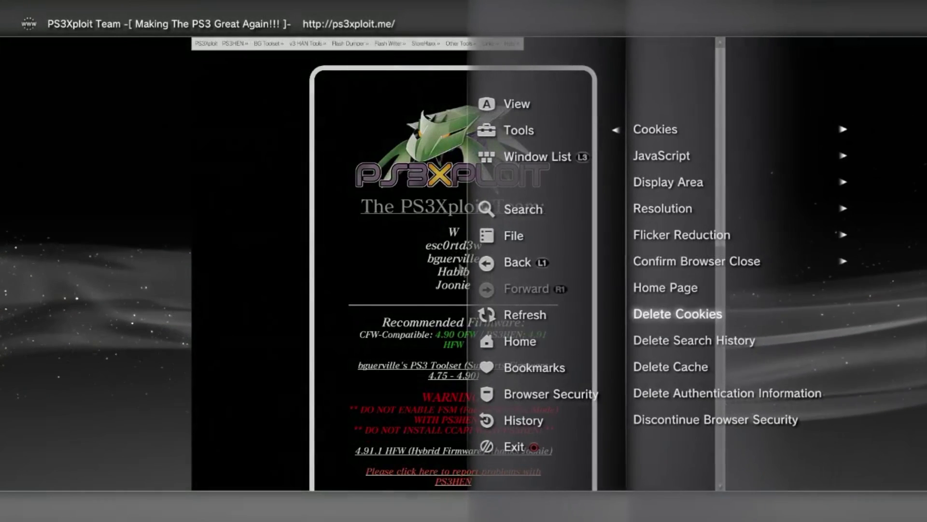
pyautogui.press('Return')
pyautogui.press('Return')
# Delete the PS3 browser's cache.
pyautogui.press('t')
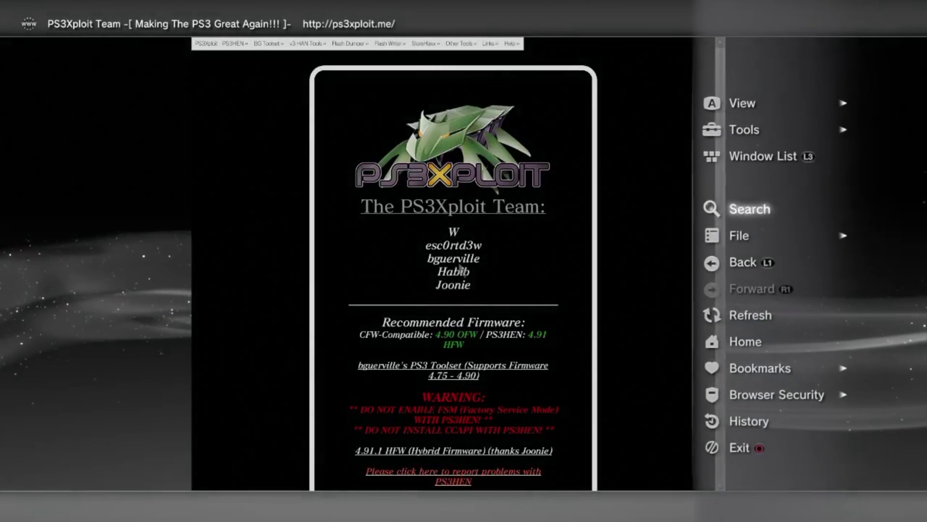
pyautogui.press('Up')
pyautogui.press('Up')
pyautogui.press('Right')
pyautogui.press('Down')
pyautogui.press('Down')
pyautogui.press('Down')
pyautogui.press('Down')
pyautogui.press('Down')
pyautogui.press('Down')
pyautogui.press('Down')
pyautogui.press('Down')
pyautogui.press('Down')
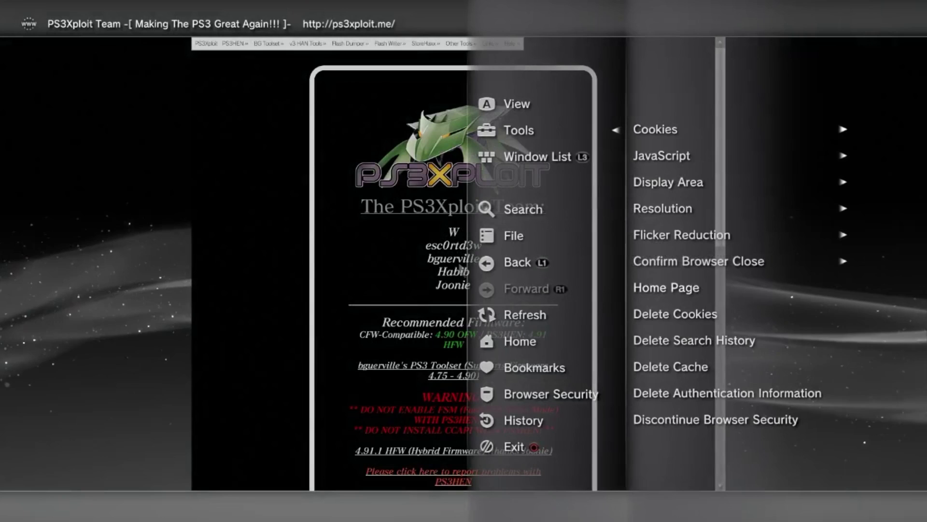
pyautogui.press('Return')
pyautogui.press('Return')
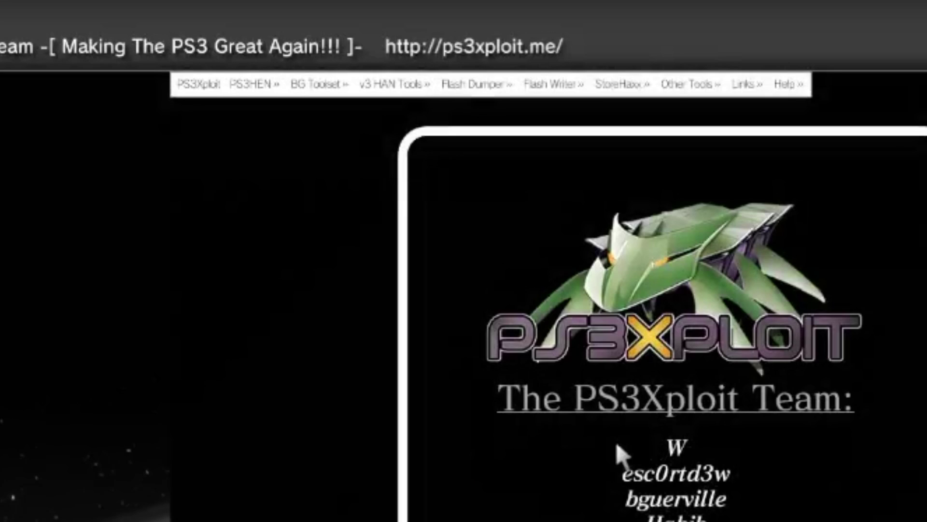
# Open the HEN Auto Installer page from the site's PS3HEN section.
pyautogui.moveTo(328, 89)
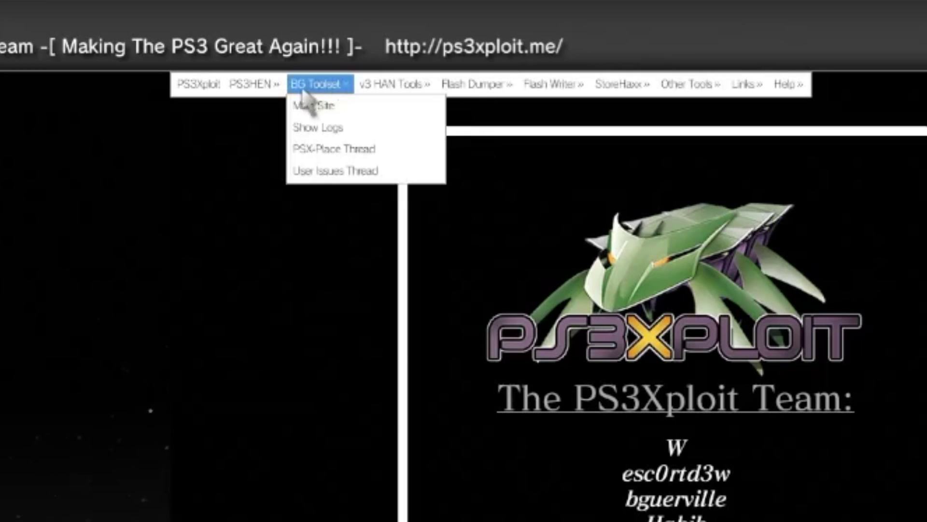
pyautogui.moveTo(251, 90)
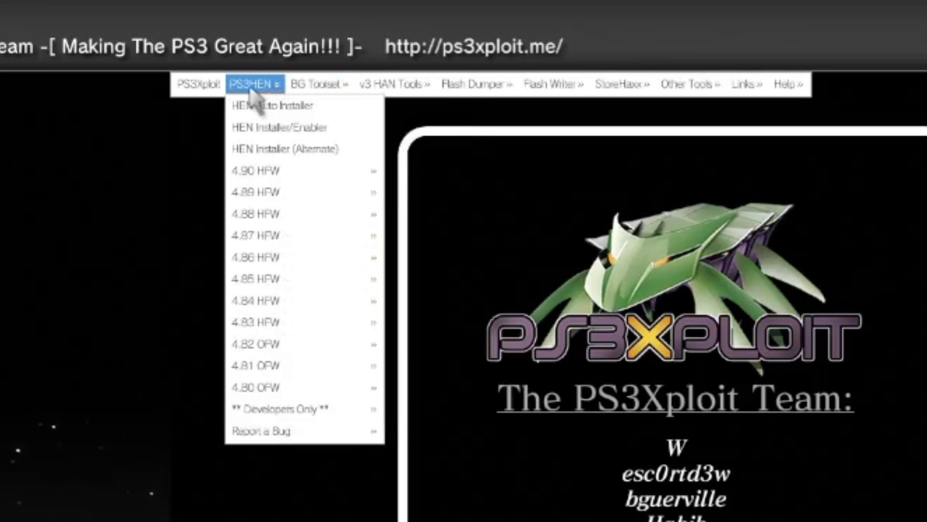
pyautogui.click(271, 106)
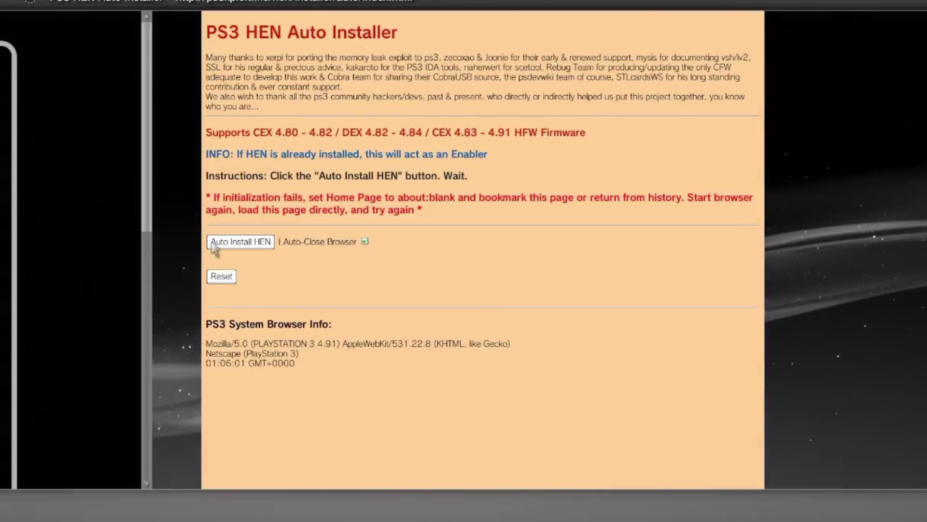
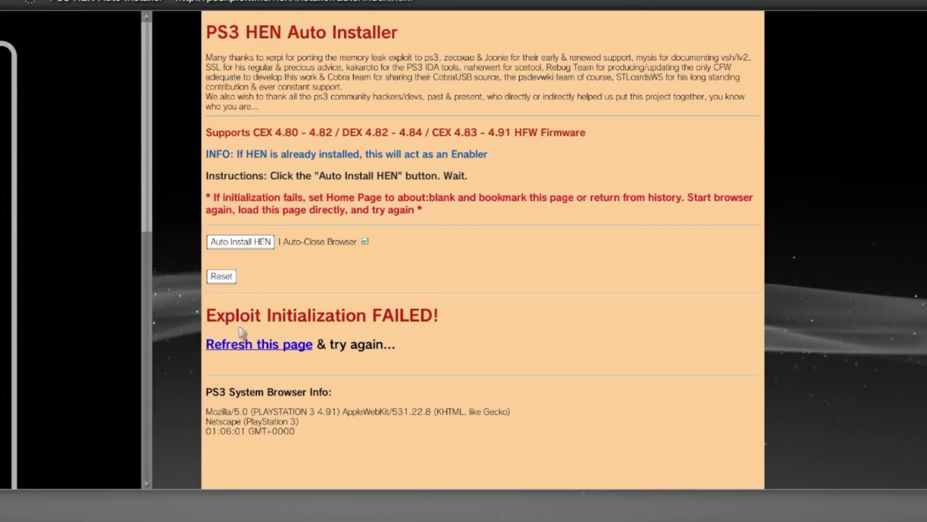
# Refresh the installer page to run Auto Install HEN again, and close the browser once PS3HEN has loaded.
pyautogui.click(240, 344)
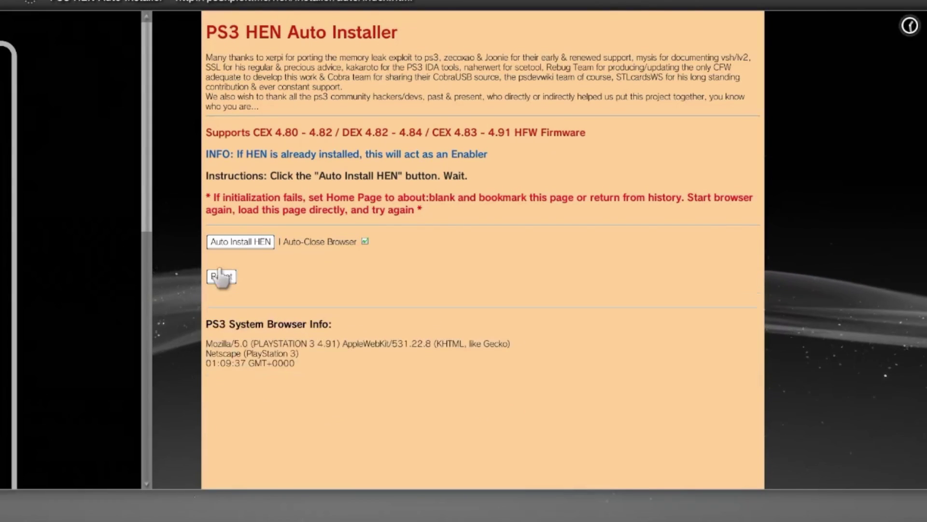
pyautogui.click(215, 245)
pyautogui.press('Return')
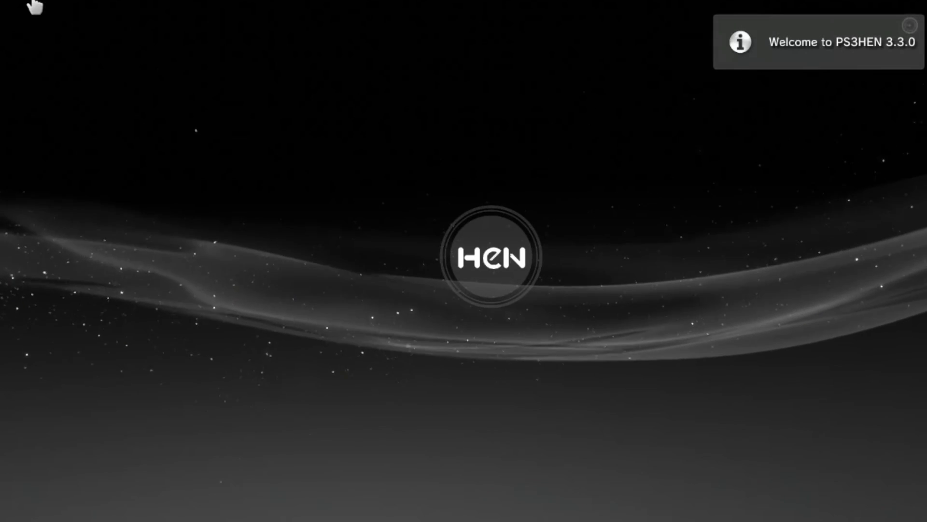
pyautogui.press('Escape')
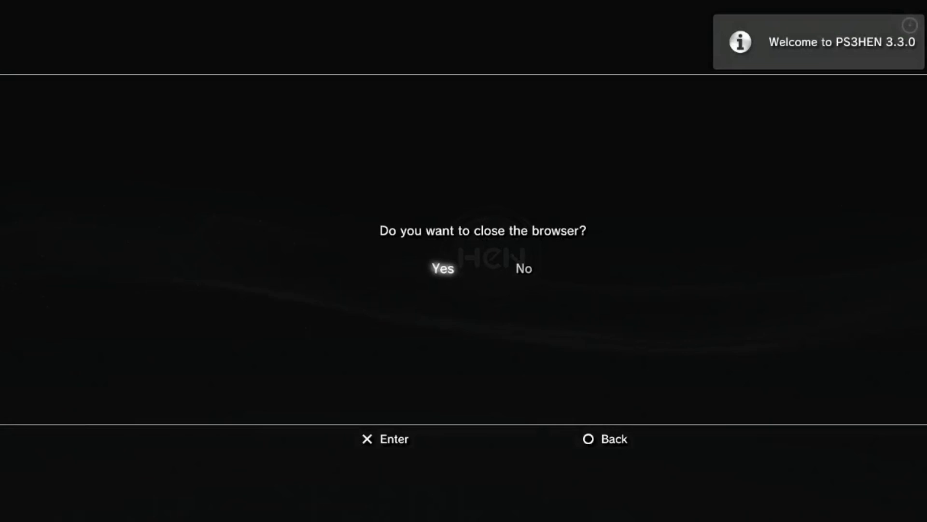
pyautogui.press('Return')
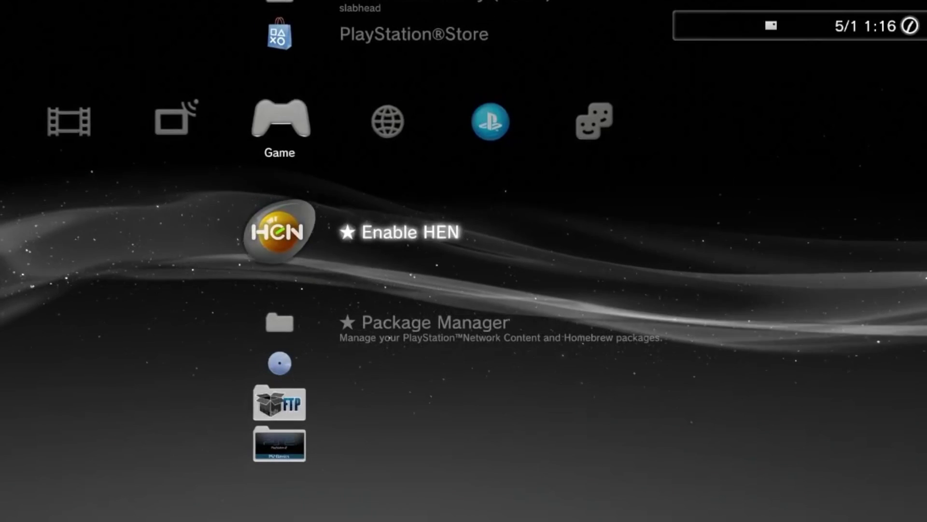
# Examine the Package Manager folder in the Game category, including its Install Package Files sources.
pyautogui.press('Up')
pyautogui.press('Down')
pyautogui.press('Down')
pyautogui.press('Return')
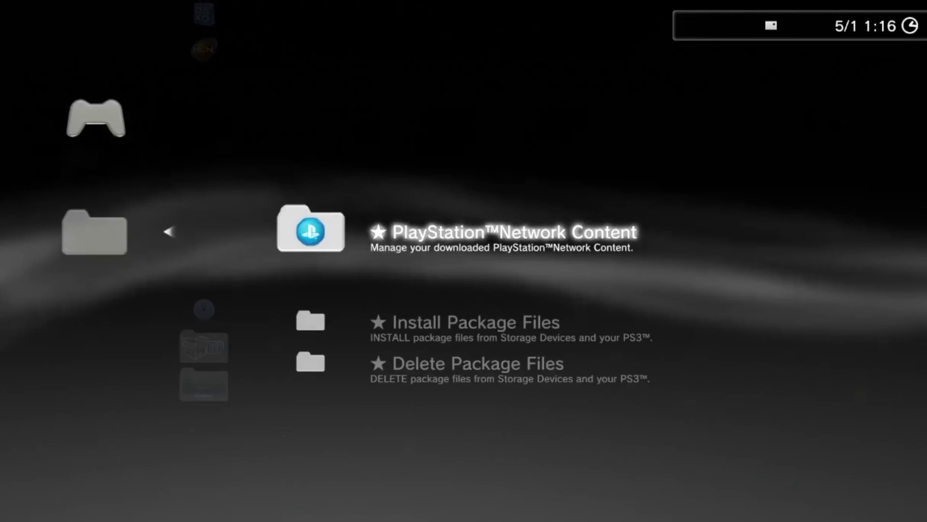
pyautogui.press('Down')
pyautogui.press('Return')
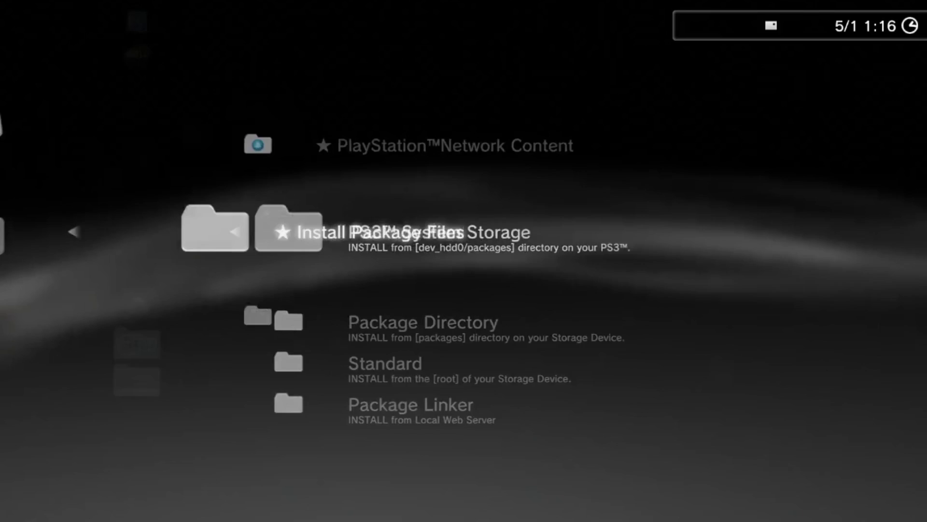
pyautogui.press('Escape')
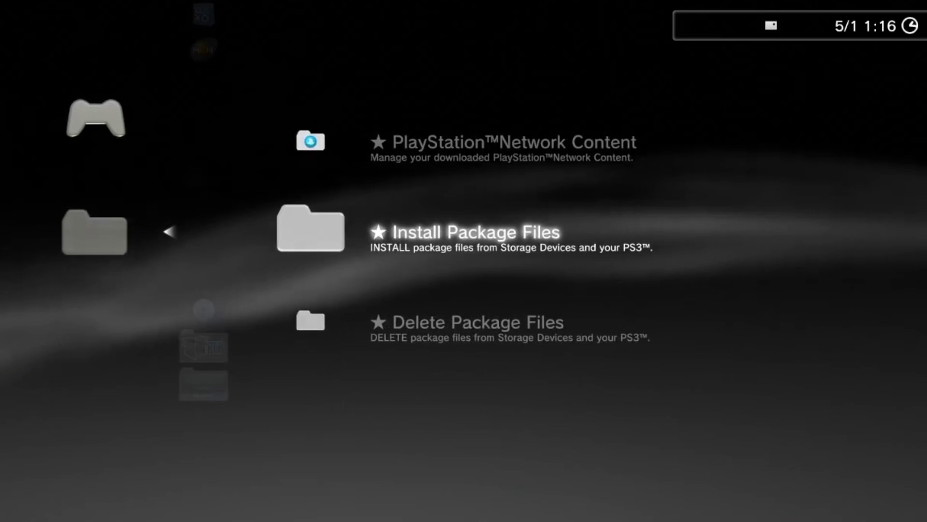
pyautogui.press('Escape')
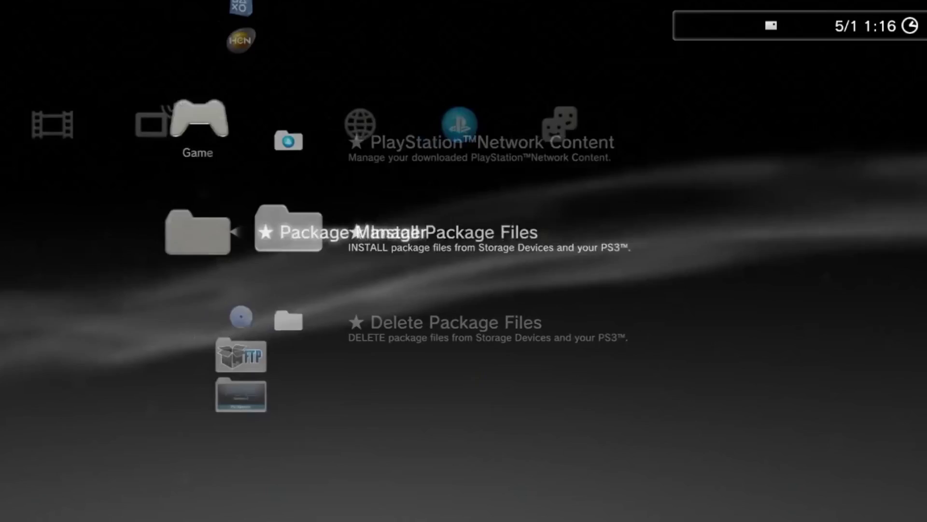
# Look through the titles in the PlayStation 2 and PlayStation 3 folders of the Game category.
pyautogui.press('Down')
pyautogui.press('Down')
pyautogui.press('Down')
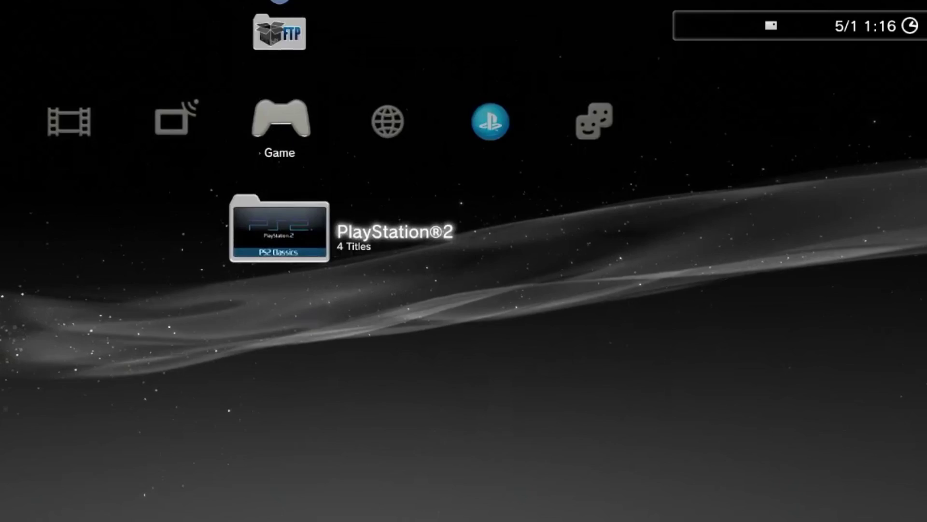
pyautogui.press('Return')
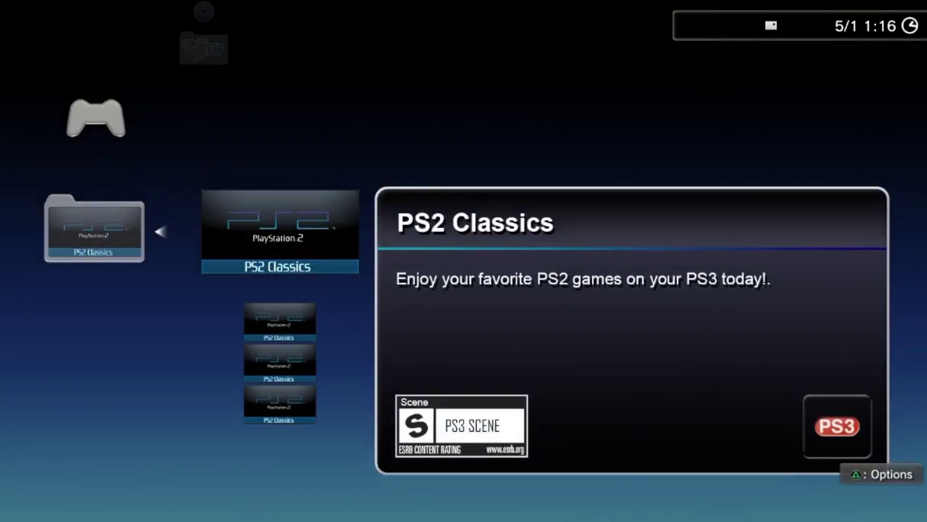
pyautogui.press('Down')
pyautogui.press('Down')
pyautogui.press('Down')
pyautogui.press('Escape')
pyautogui.press('Up')
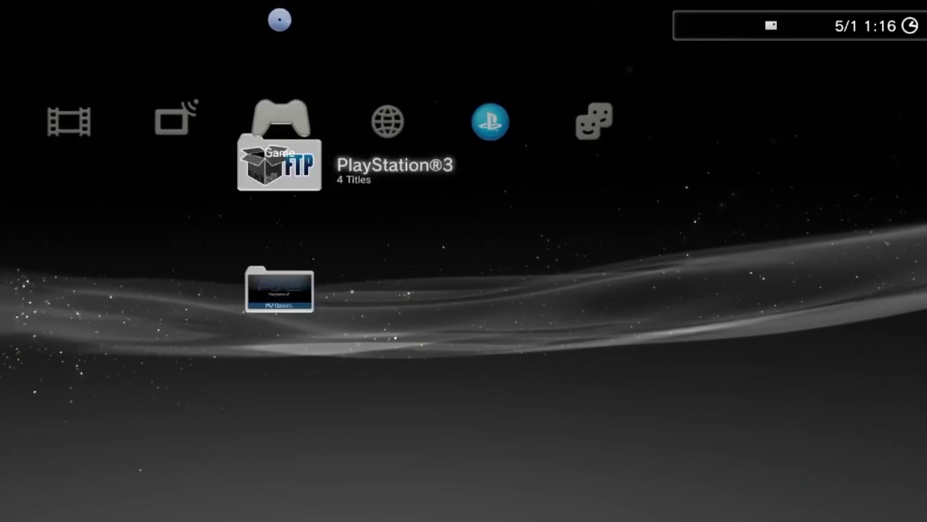
pyautogui.press('Return')
pyautogui.press('Down')
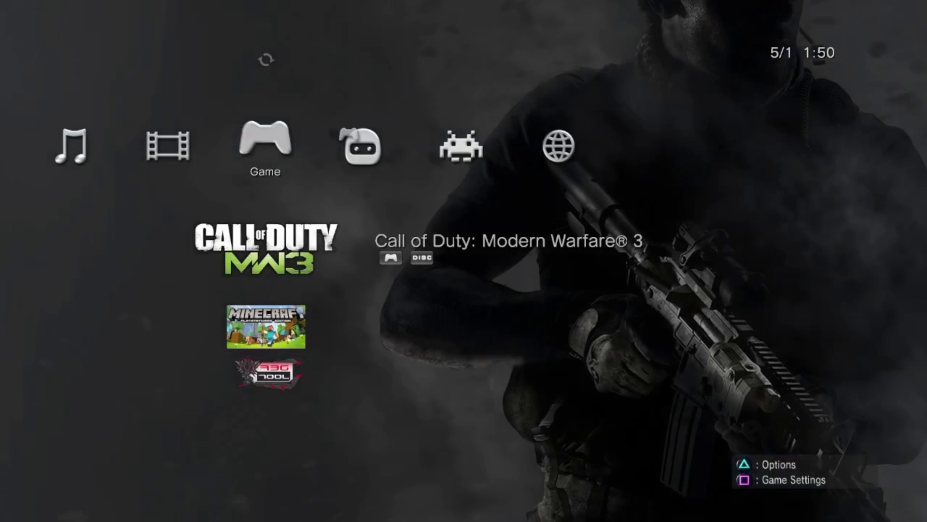
# Look through the game list in mmCM's Game category, from Call of Duty: Modern Warfare 3 to Minecraft: PlayStation 3 Edition.
pyautogui.press('Left')
pyautogui.press('Right')
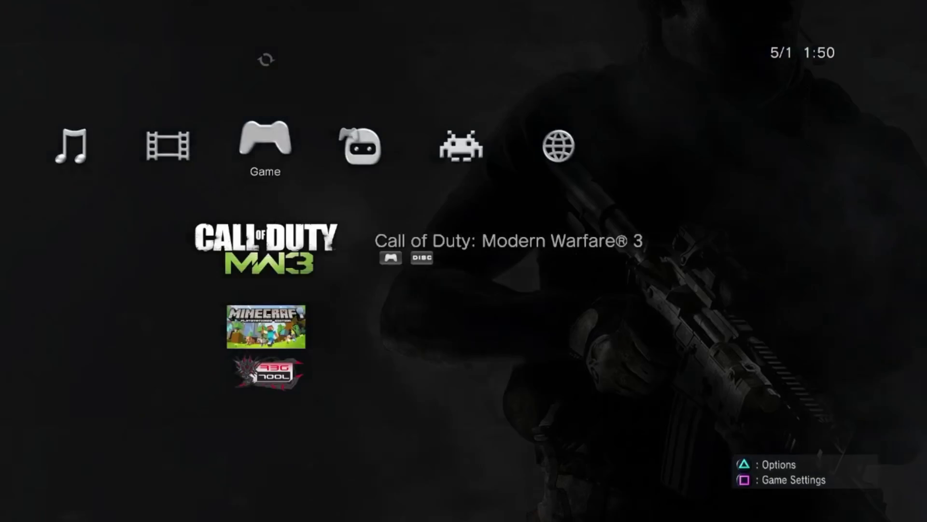
pyautogui.press('Down')
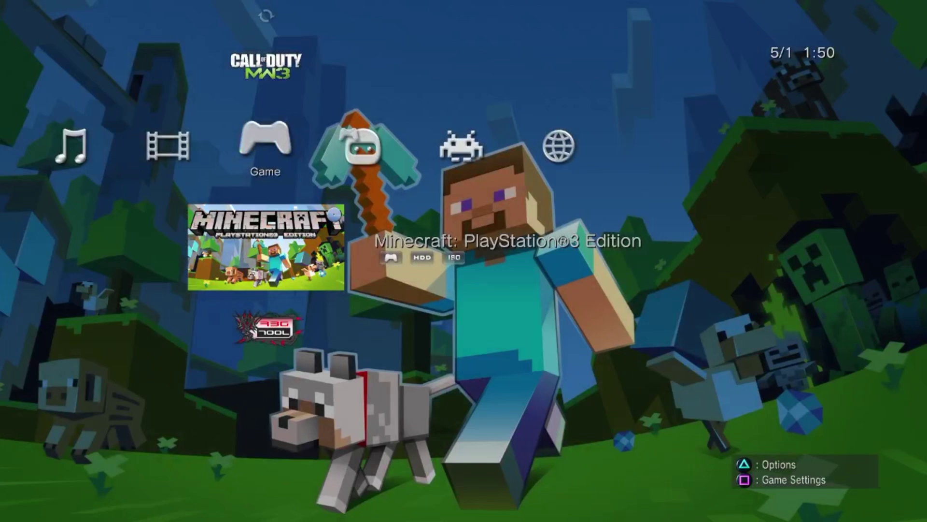
pyautogui.press('Down')
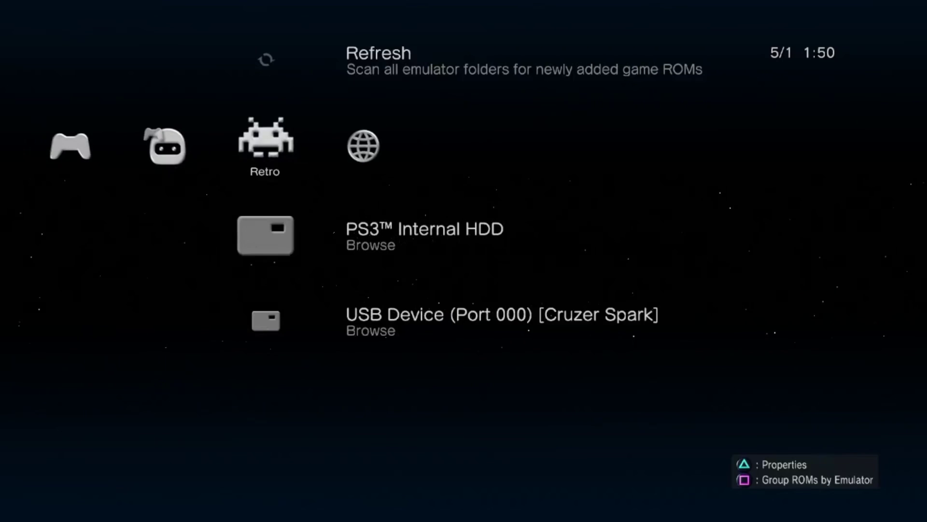
# Look through mmCM's other categories, from Retro and Web back across to Music.
pyautogui.press('Up')
pyautogui.press('Right')
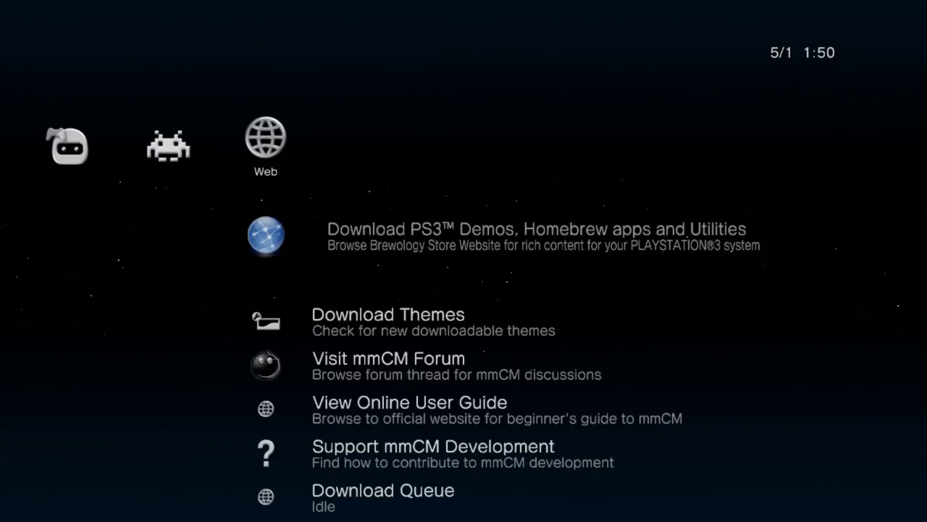
pyautogui.press('Left')
pyautogui.press('Left')
pyautogui.press('Left')
pyautogui.press('Left')
pyautogui.press('Left')
pyautogui.press('Left')
pyautogui.press('Left')
pyautogui.press('Left')
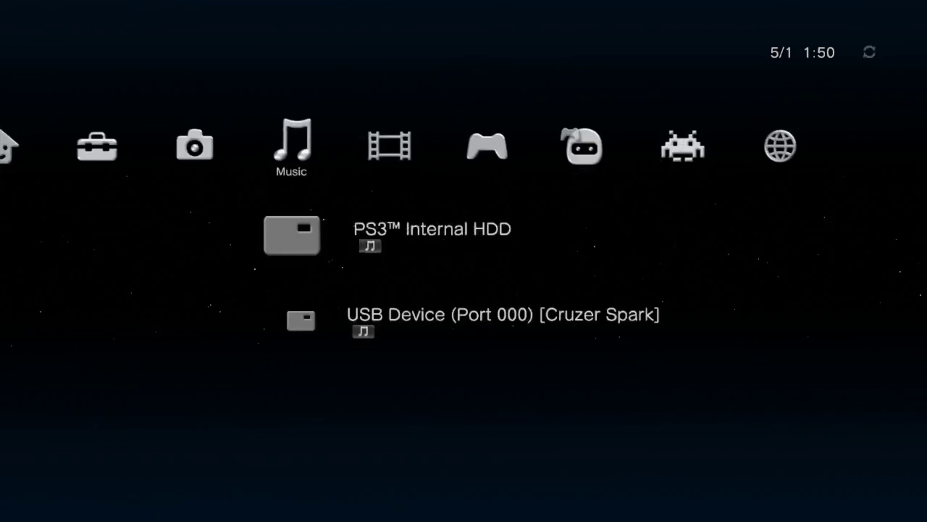
pyautogui.press('Up')
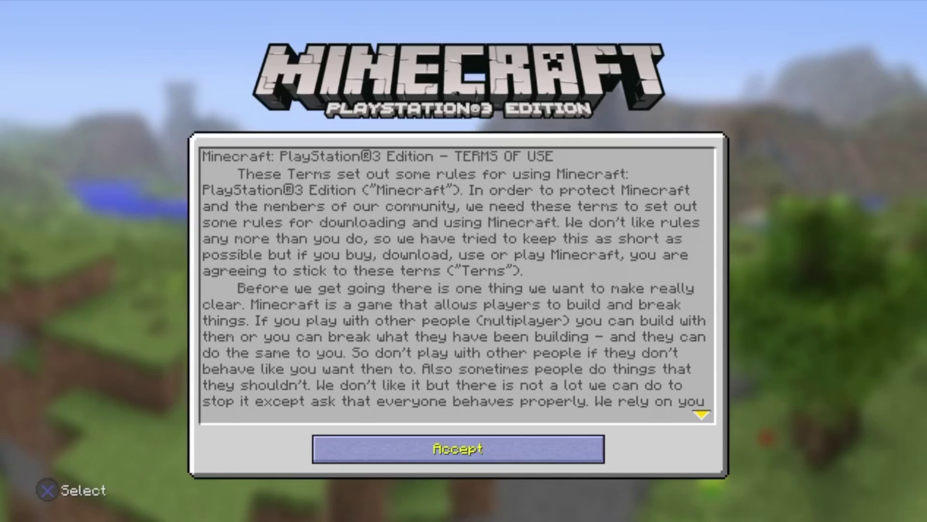
# Accept Minecraft's terms of use and autosave notice, and choose to continue playing offline.
pyautogui.press('Return')
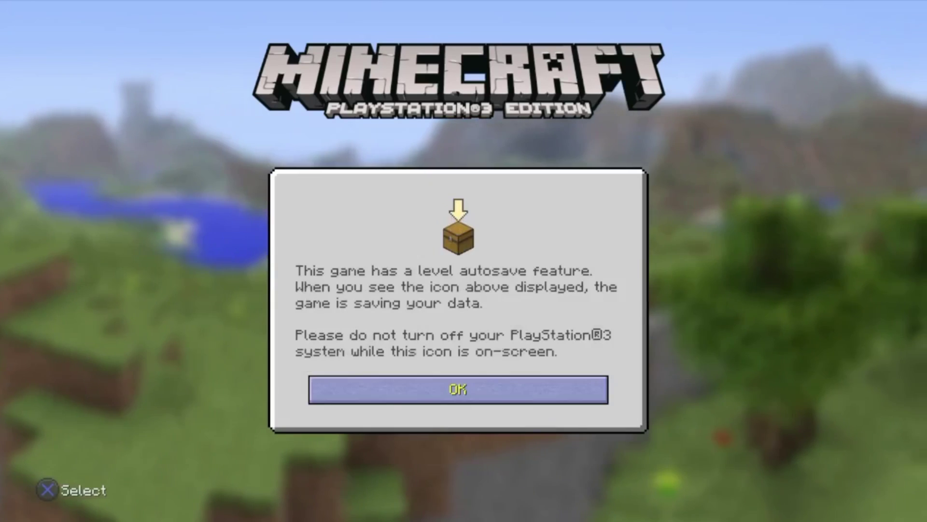
pyautogui.press('Return')
pyautogui.press('Return')
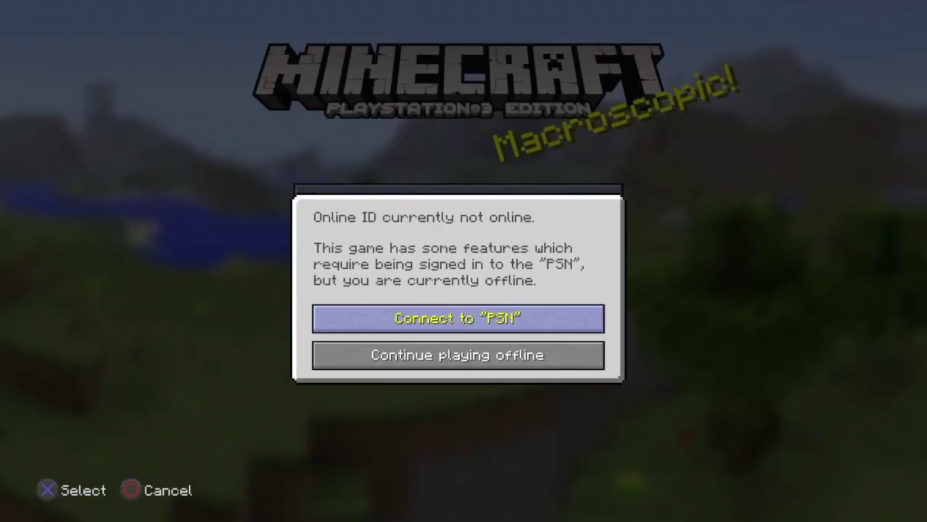
pyautogui.press('Down')
pyautogui.press('Return')
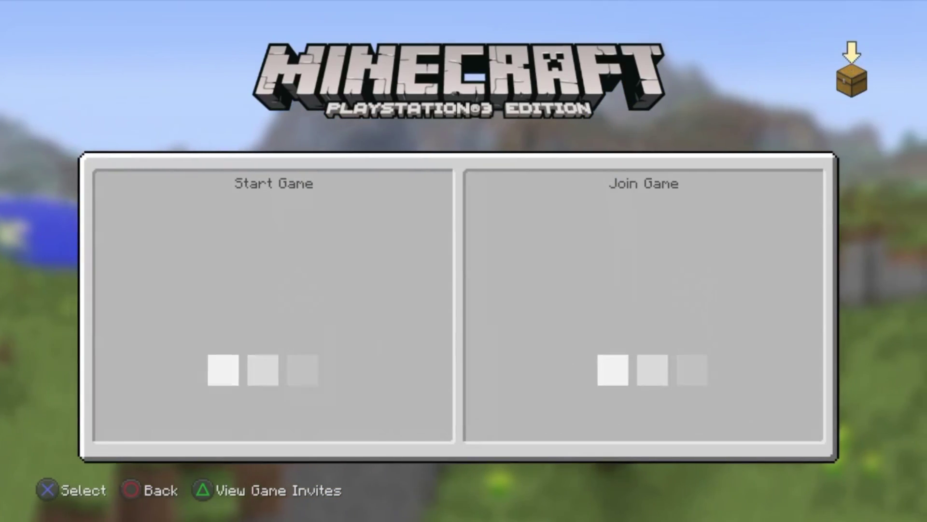
# Load the saved world "New World" with Survival game mode and Easy difficulty.
pyautogui.press('Down')
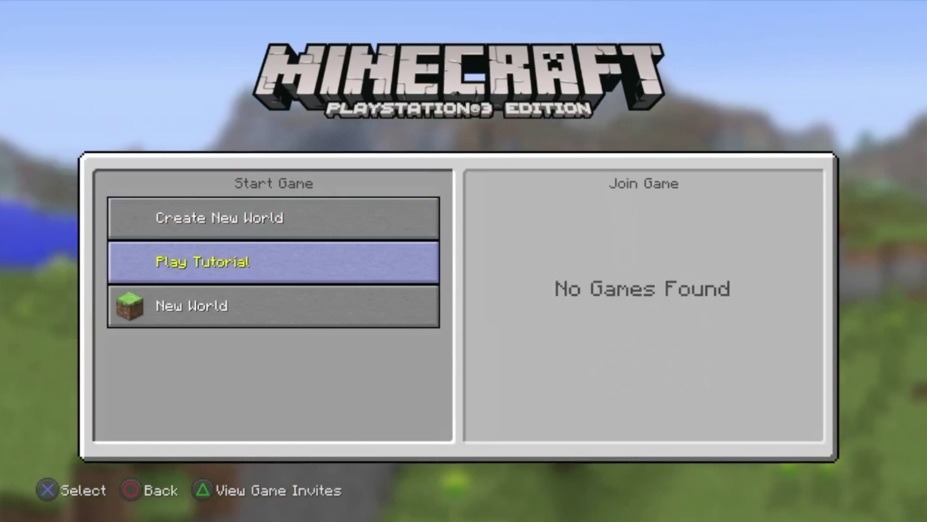
pyautogui.press('Up')
pyautogui.press('Down')
pyautogui.press('Down')
pyautogui.press('Return')
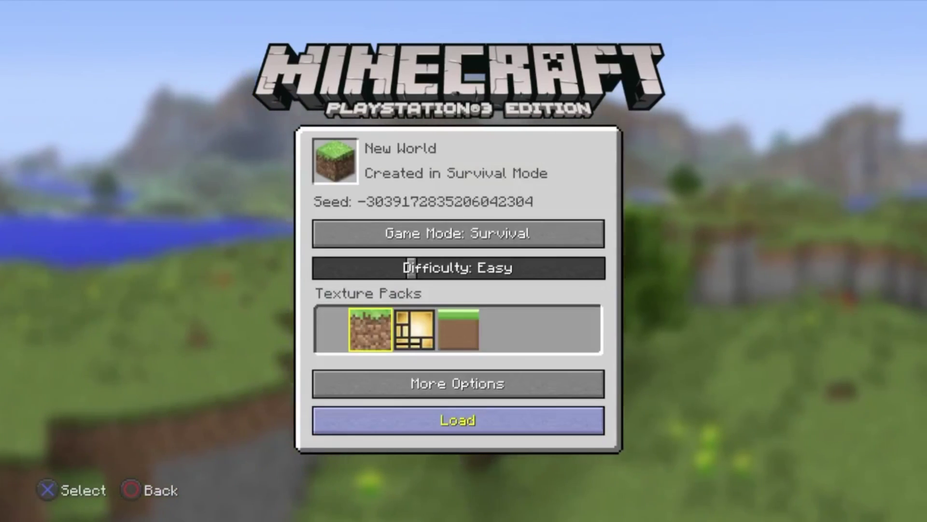
pyautogui.press('Return')
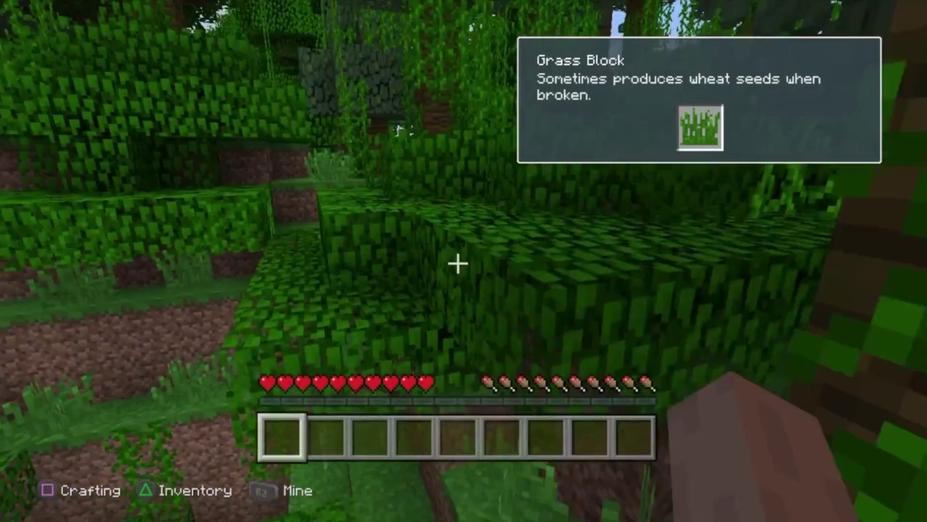
# Walk forward through the jungle to explore the loaded Minecraft world.
pyautogui.press('w')
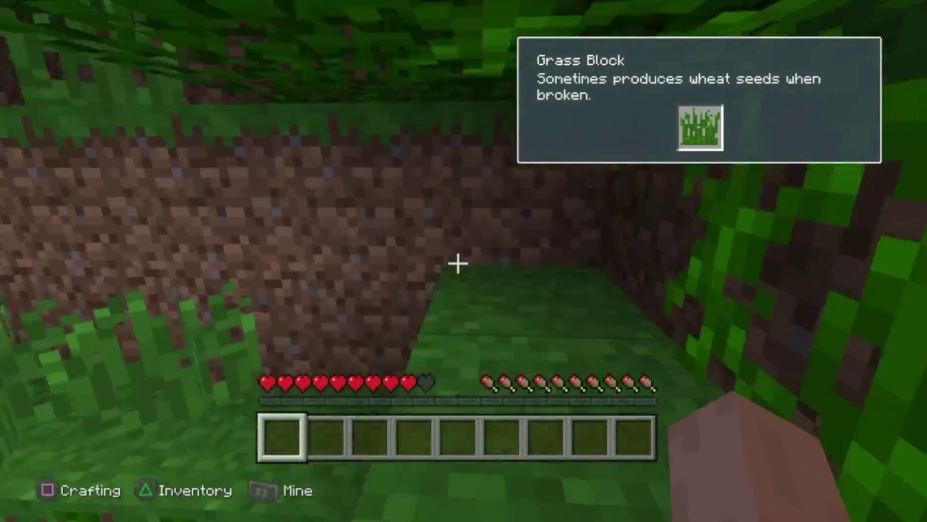
pyautogui.press('w')
pyautogui.press('w')
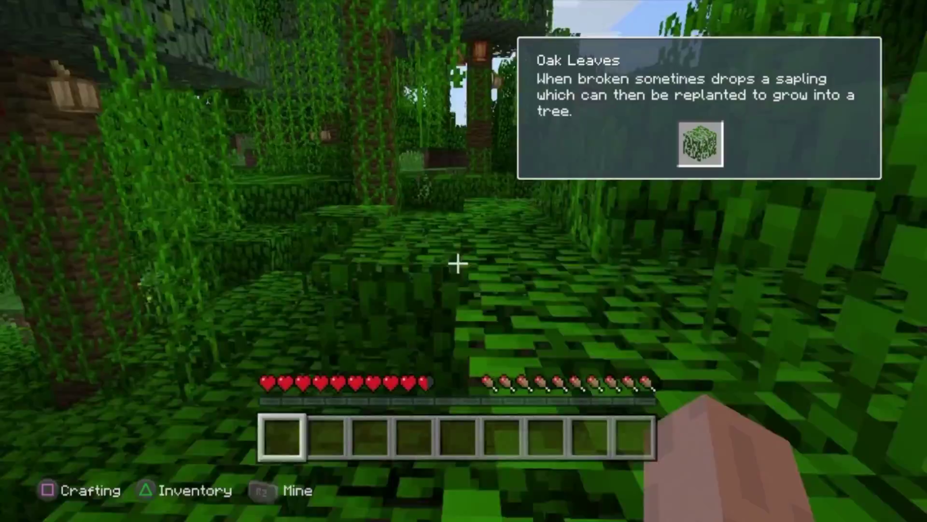
pyautogui.press('w')
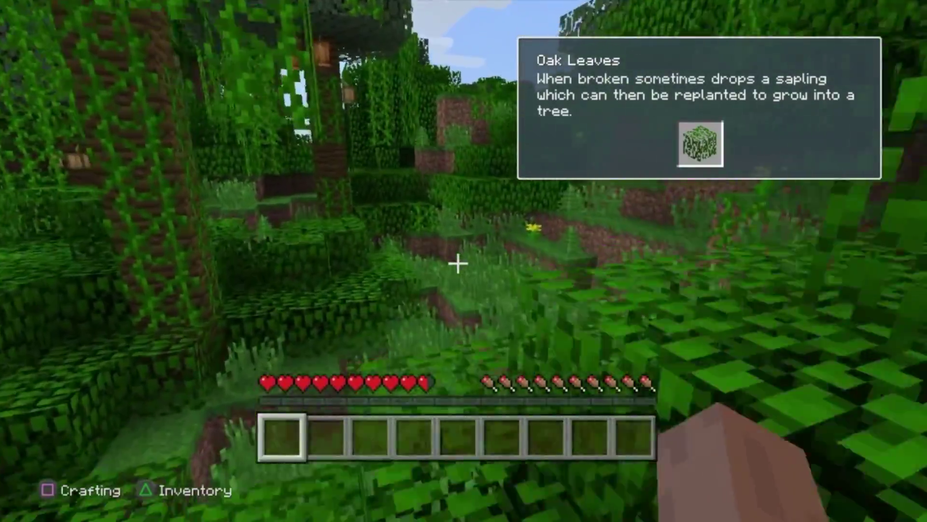
pyautogui.press('w')
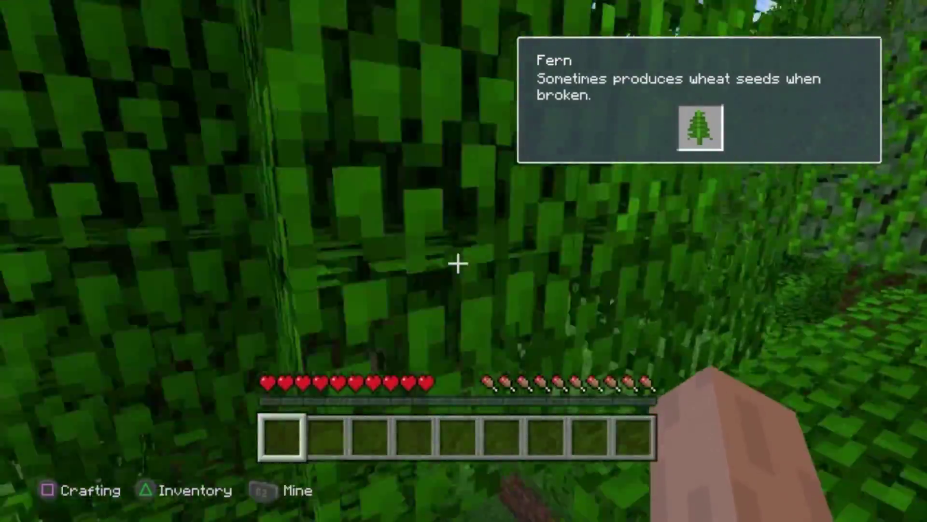
pyautogui.press('w')
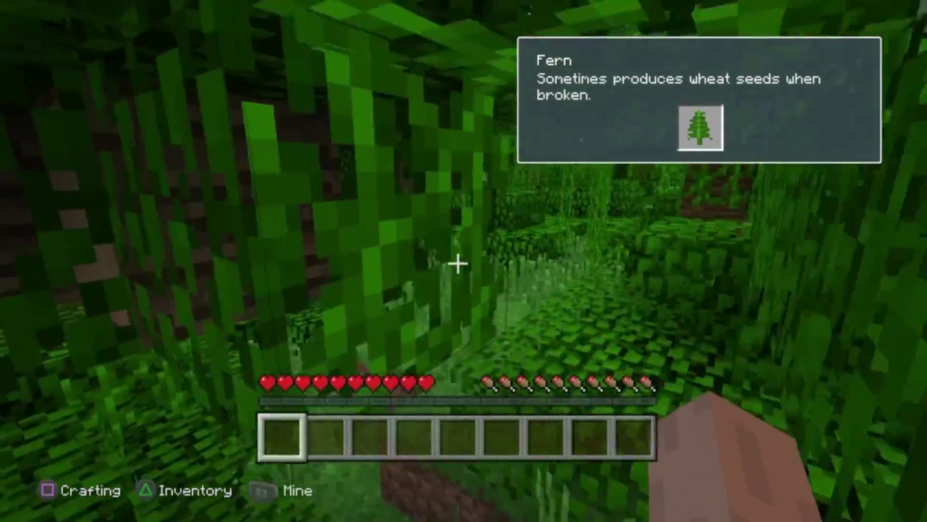
pyautogui.press('w')
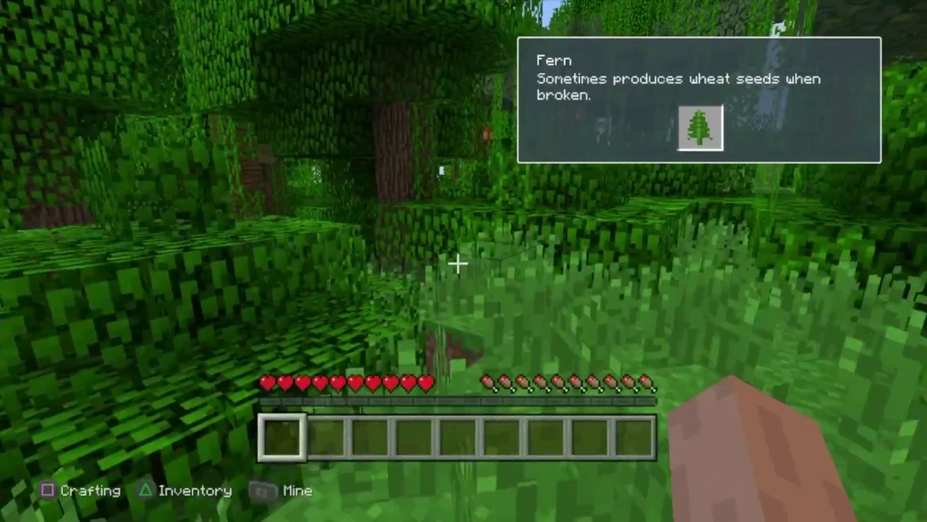
pyautogui.press('w')
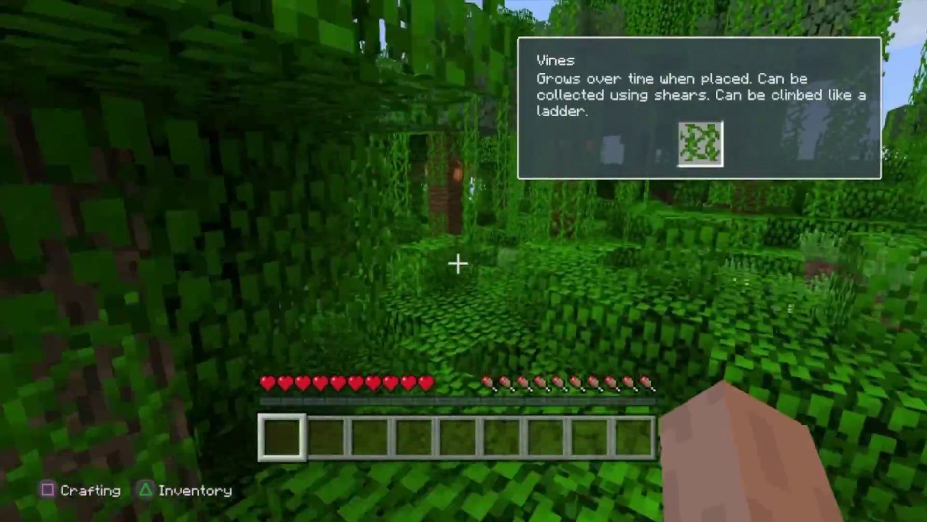
# Walk to a nearby jungle tree and mine one block of Jungle Wood from its trunk.
pyautogui.press('w')
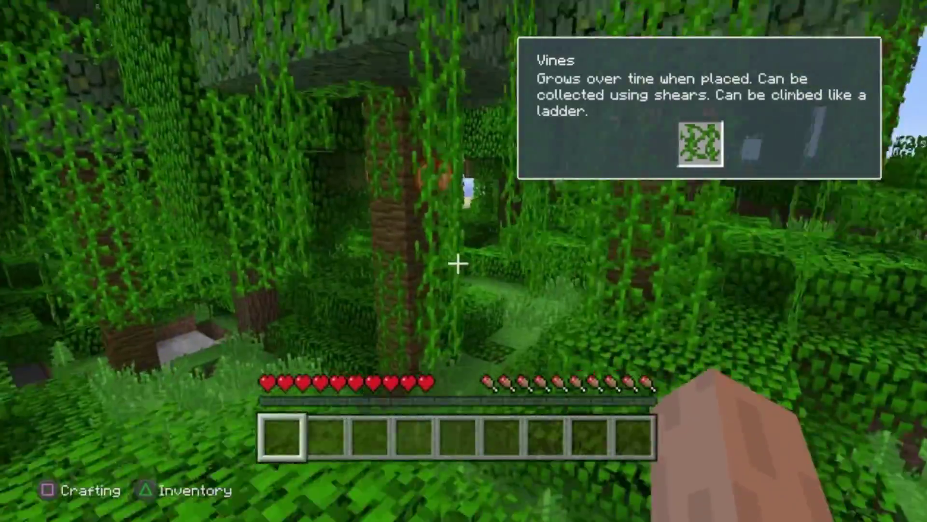
pyautogui.press('w')
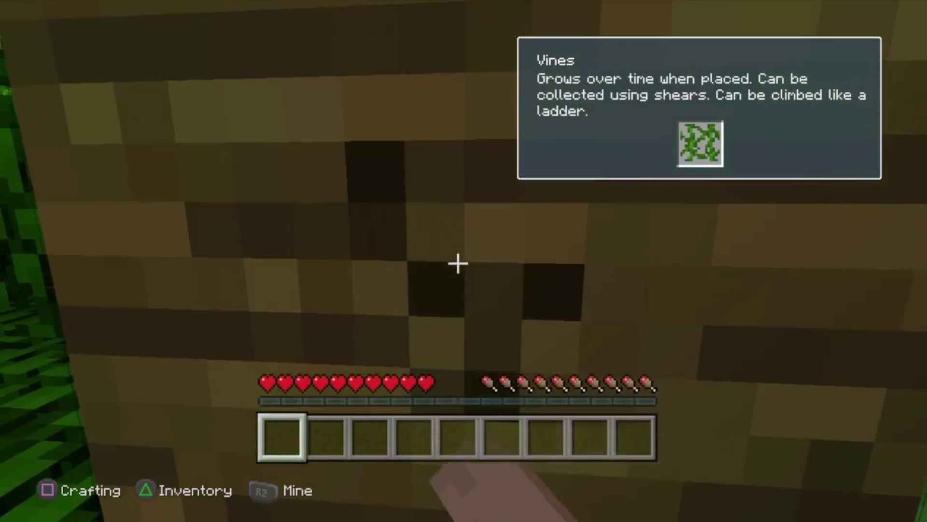
pyautogui.click(457, 263)
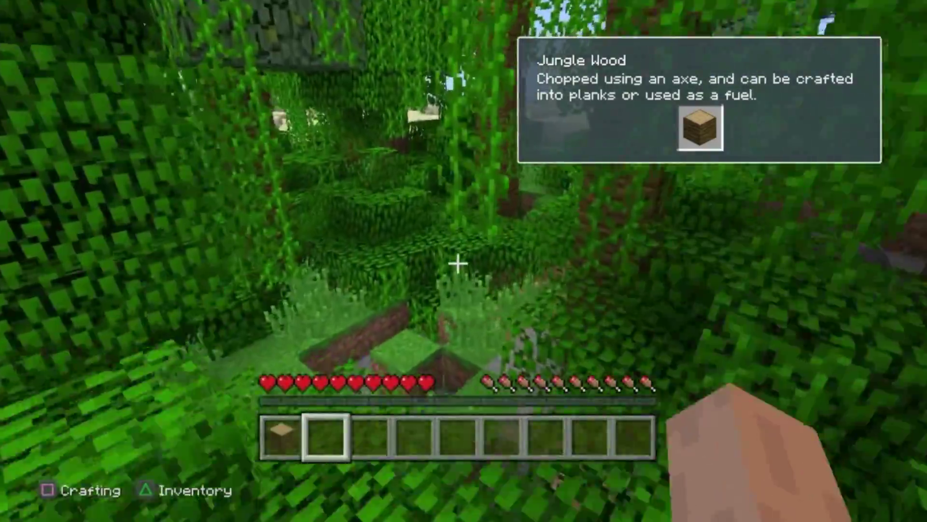
# Walk past the vine-covered trees and out of the jungle onto the open desert sand.
pyautogui.moveTo(463, 261)
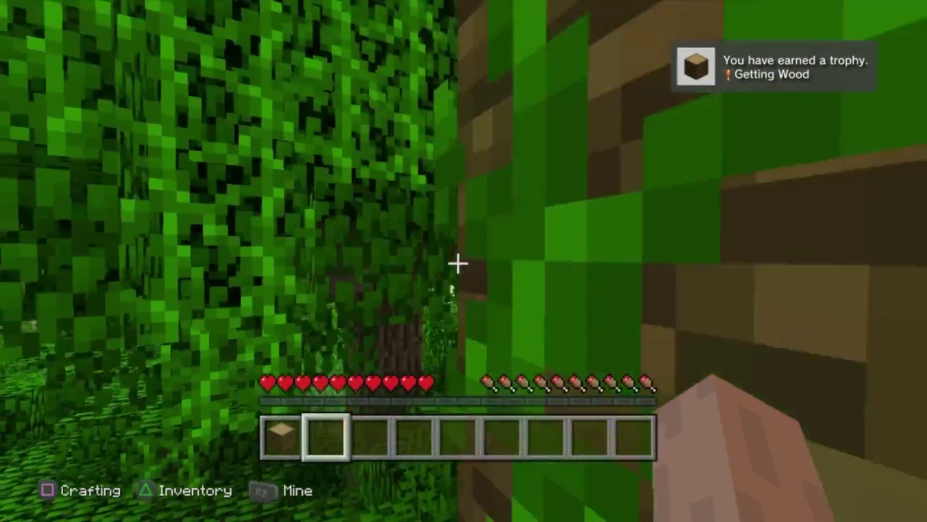
pyautogui.press('w')
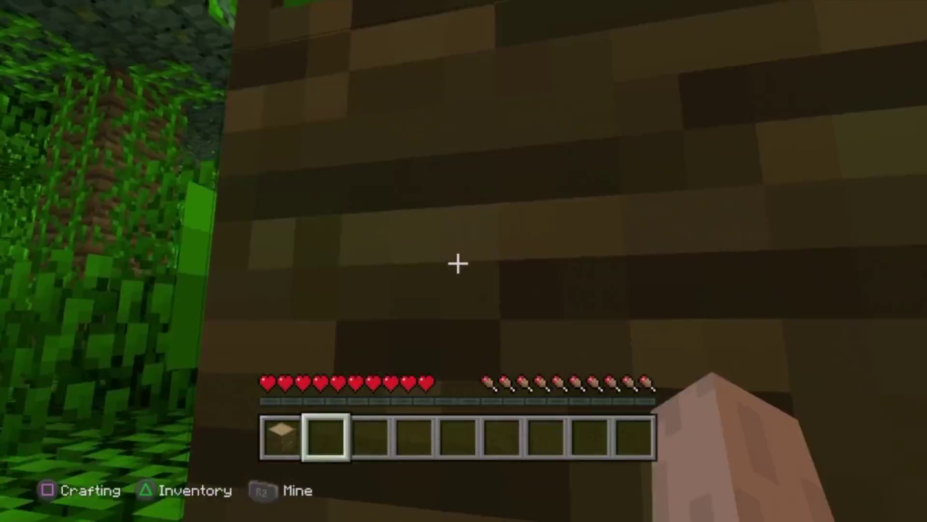
pyautogui.press('w')
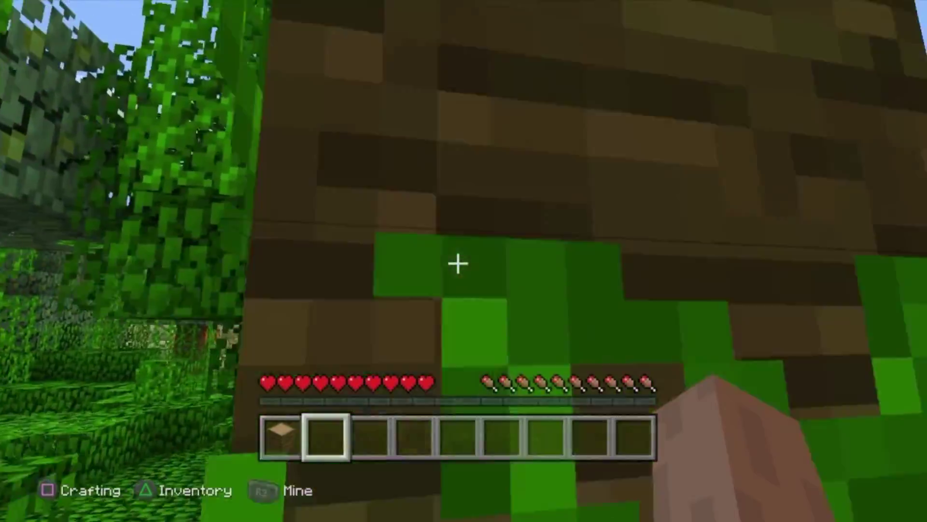
pyautogui.press('w')
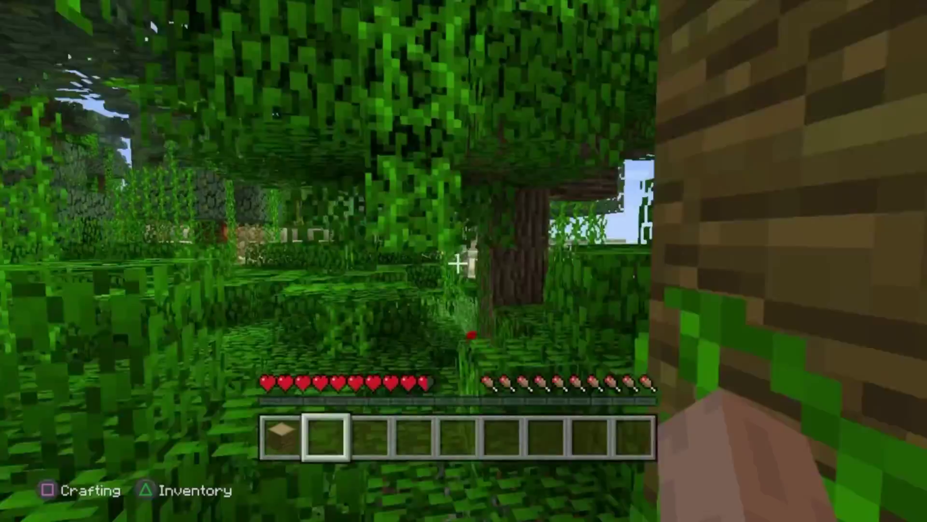
pyautogui.press('w')
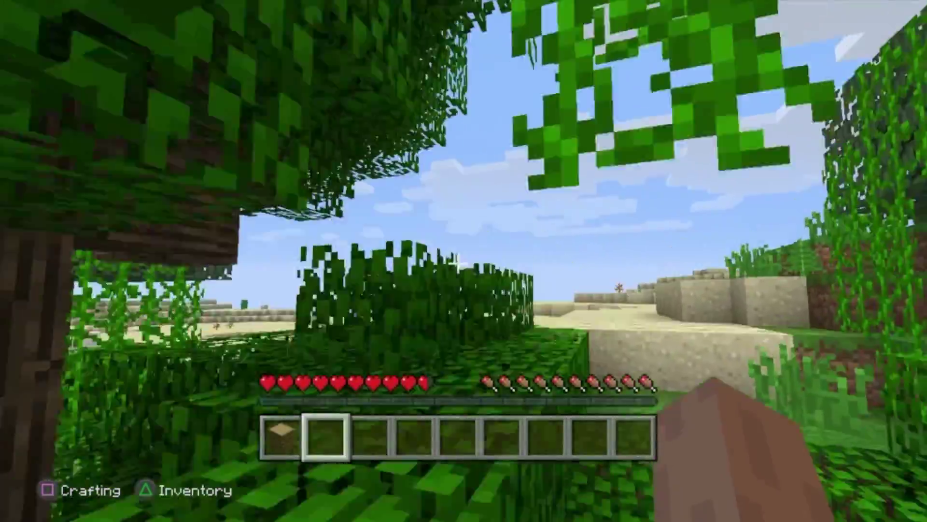
pyautogui.press('w')
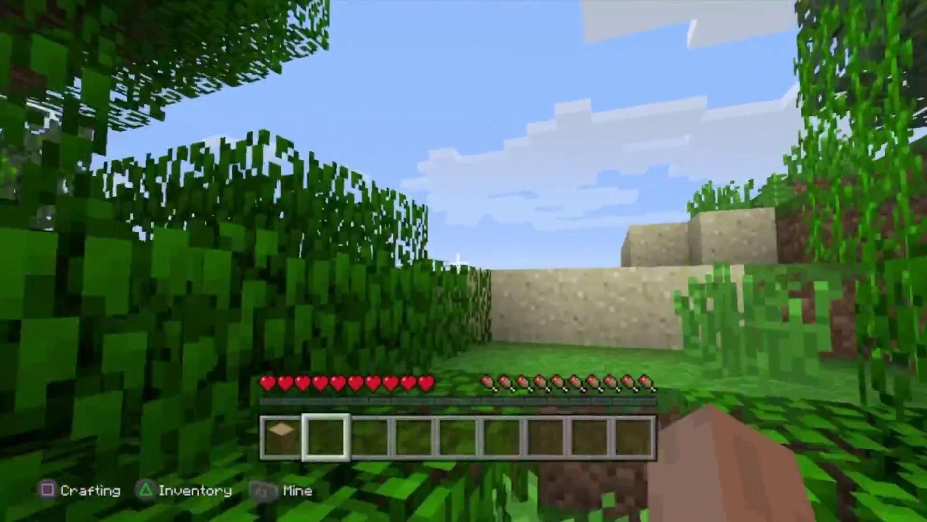
pyautogui.press('w')
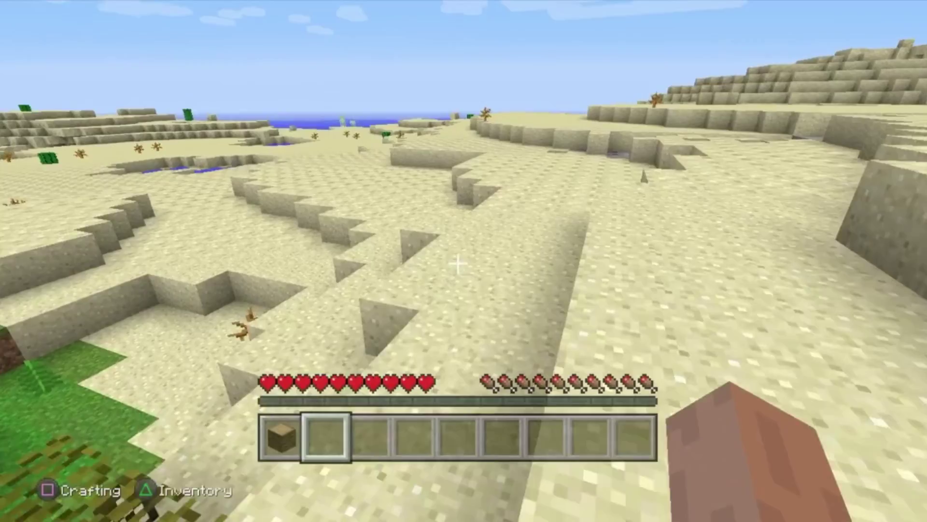
# Show the character in third-person view while crossing the desert, and return to first-person view.
pyautogui.press('F5')
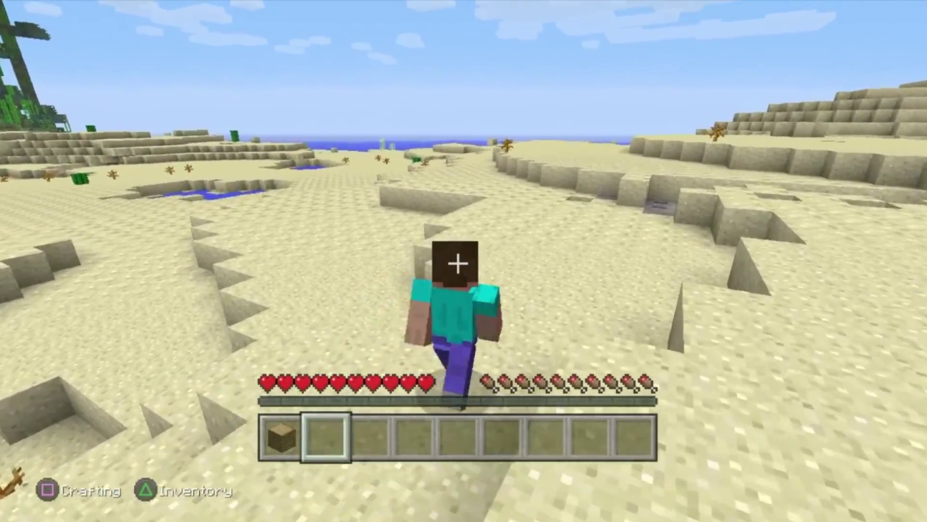
pyautogui.press('F5')
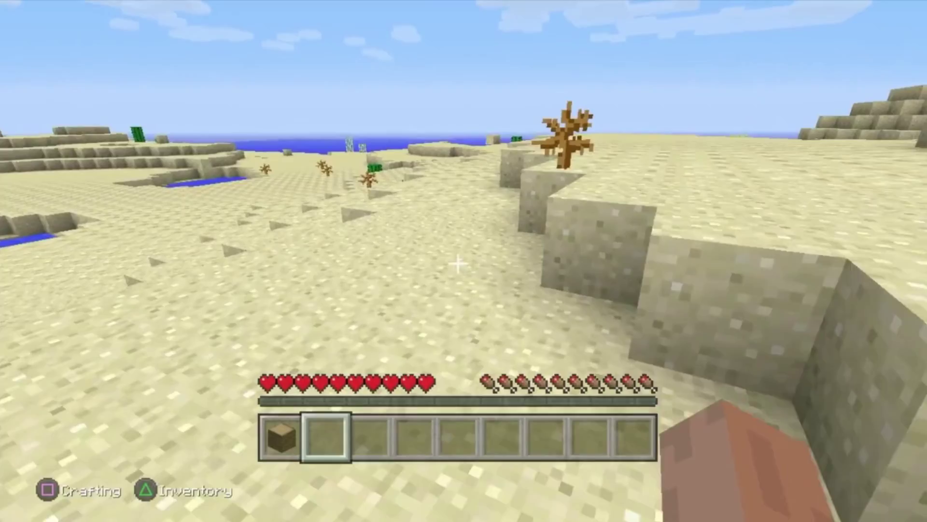
pyautogui.press('w')
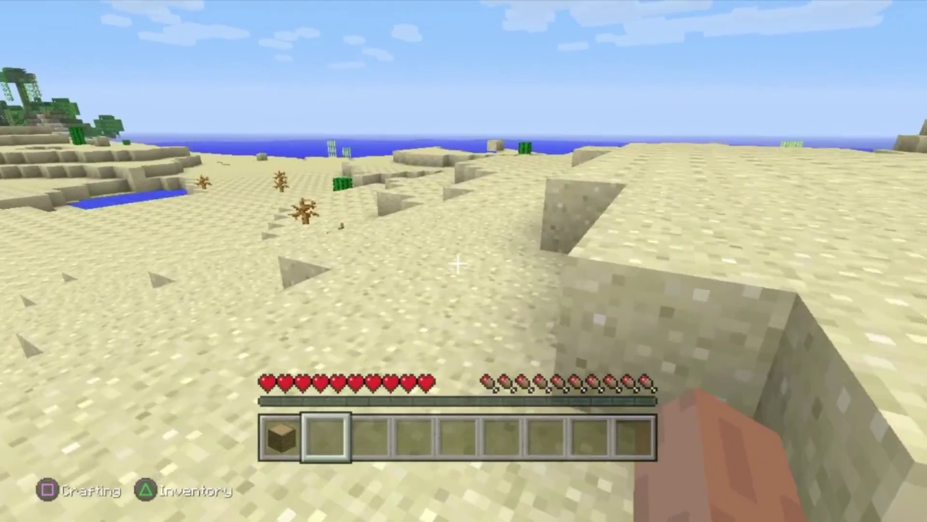
pyautogui.press('F5')
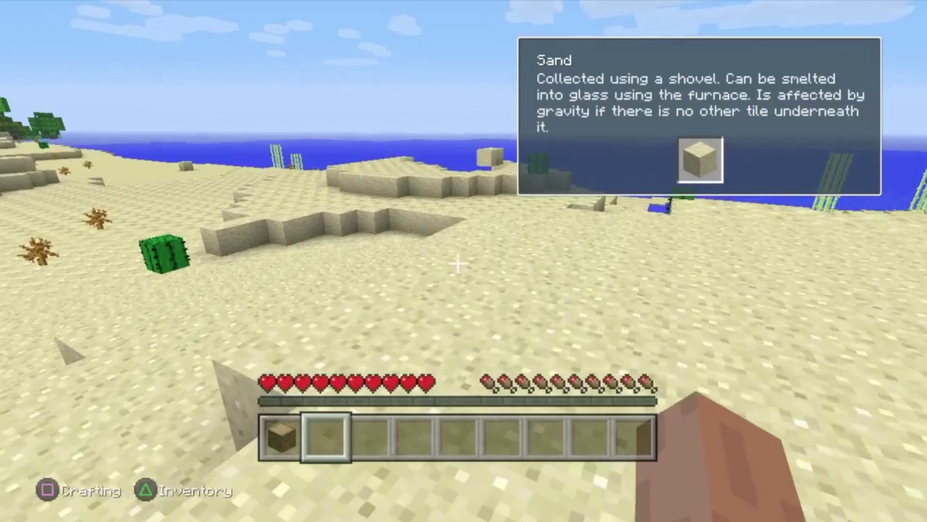
# View the character's inventory and close it again.
pyautogui.press('e')
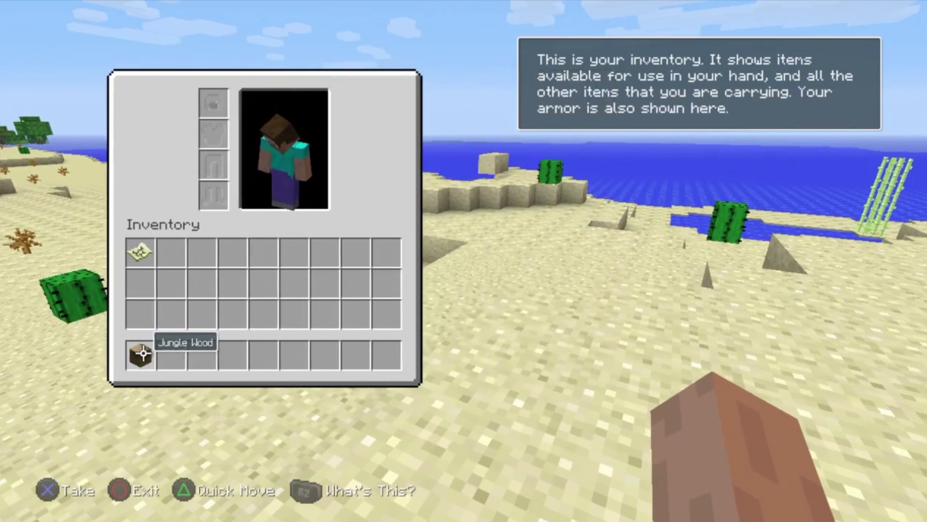
pyautogui.press('Escape')
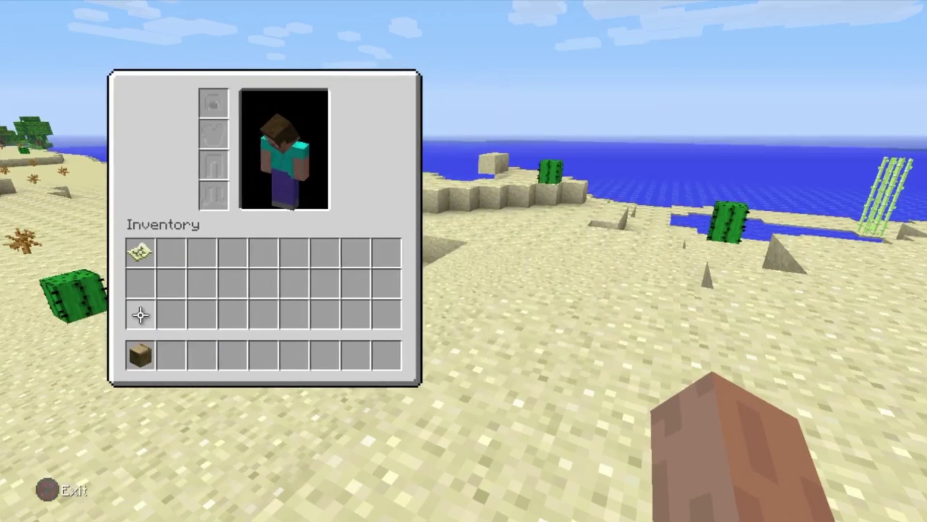
pyautogui.press('Escape')
# Cross the sand to the shoreline and approach the sugar cane growing beside the water.
pyautogui.press('w')
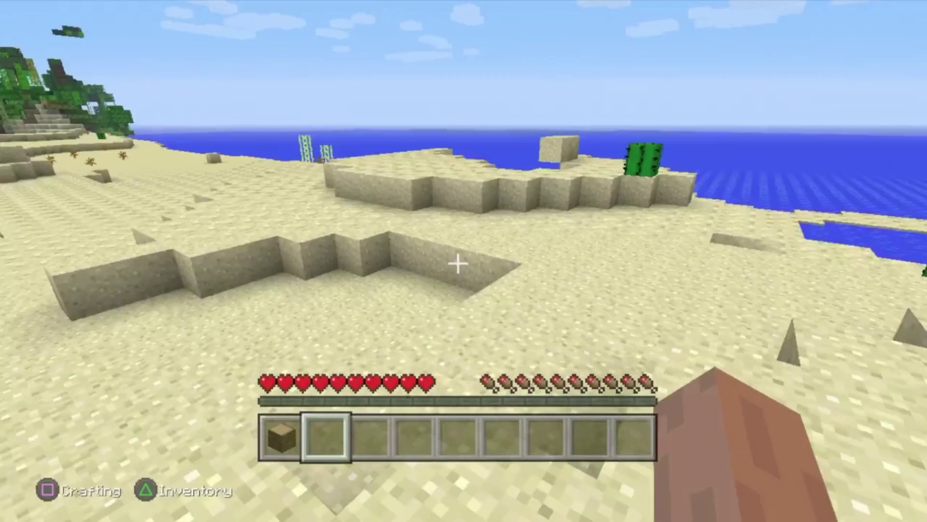
pyautogui.press('w')
pyautogui.press('space')
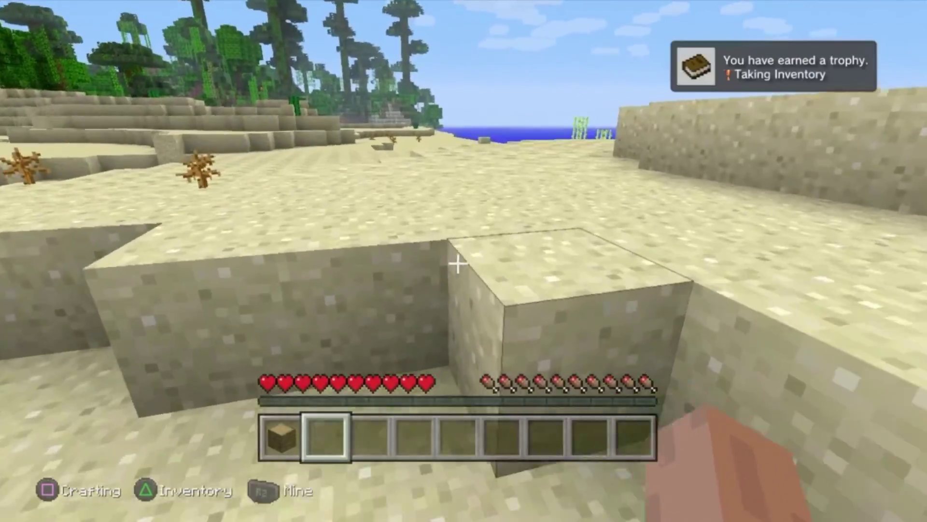
pyautogui.press('w')
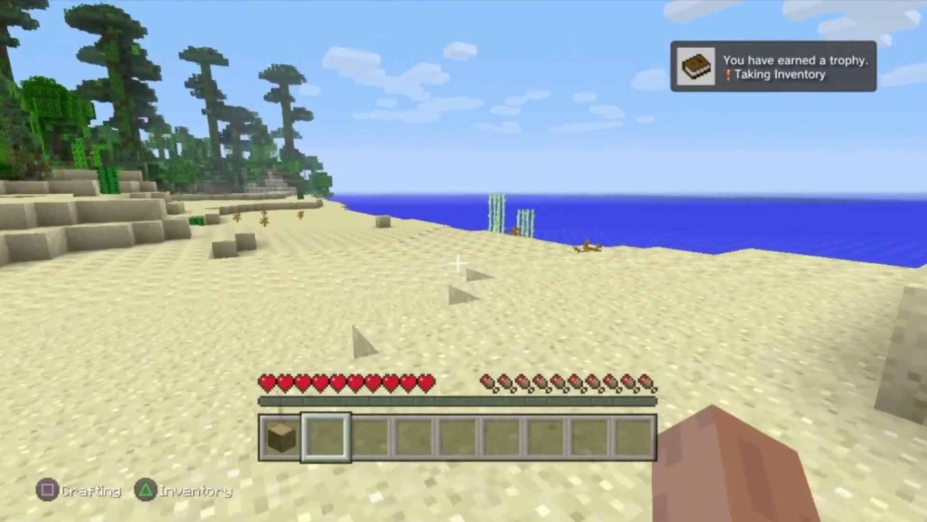
pyautogui.press('w')
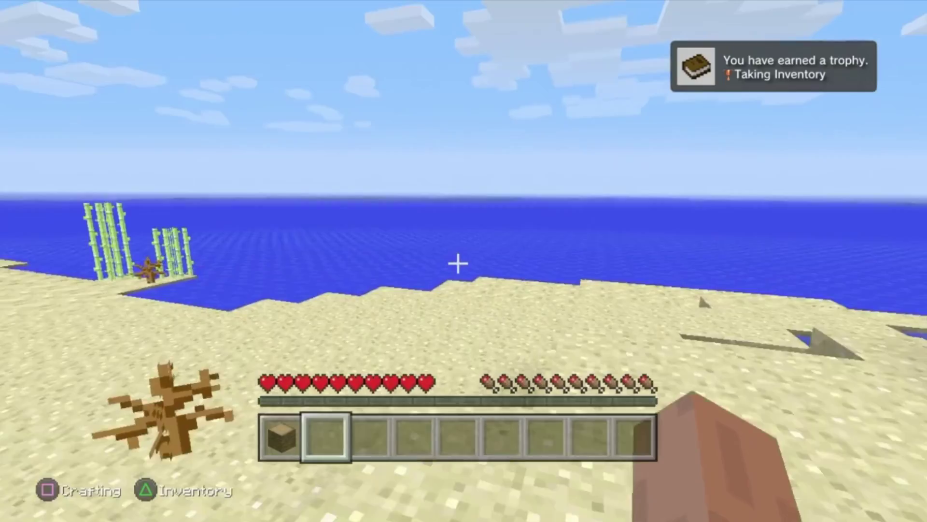
pyautogui.press('w')
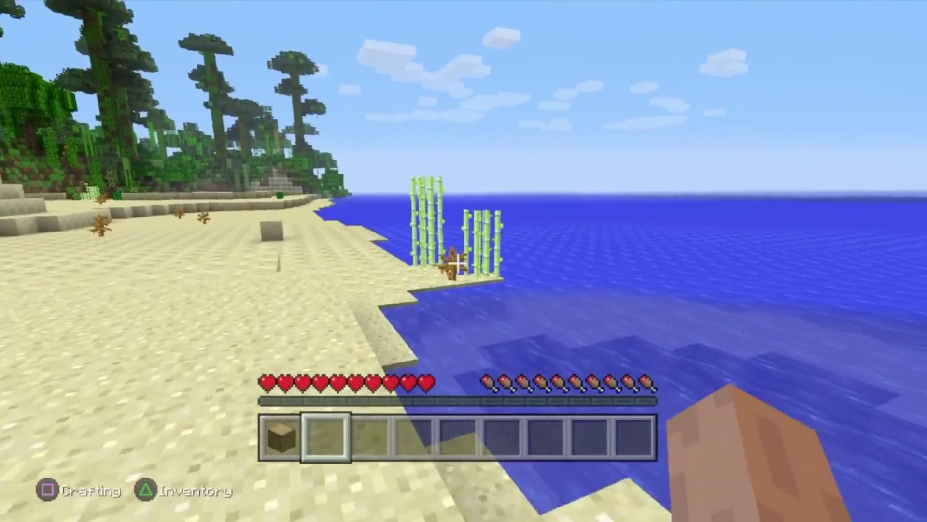
pyautogui.press('w')
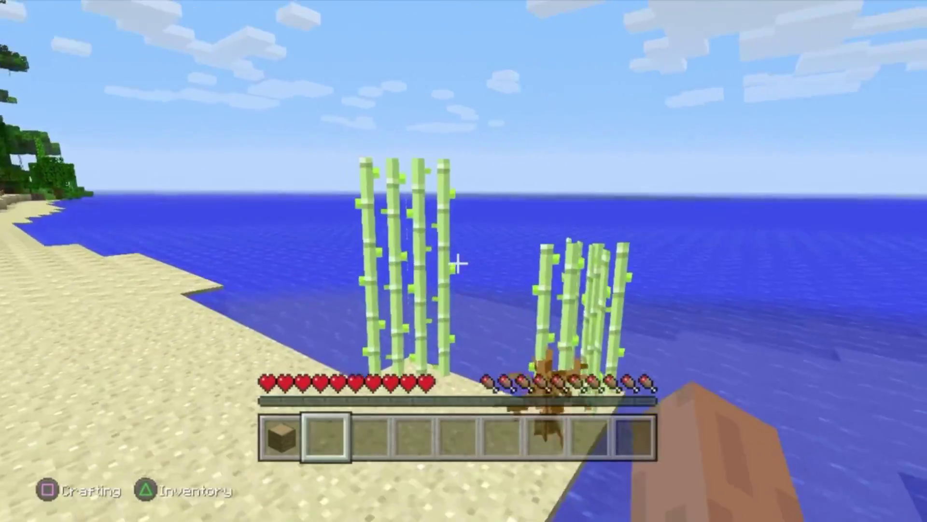
# Harvest sugar cane from the clumps at the water's edge and collect the pieces.
pyautogui.click(456, 264)
pyautogui.click(458, 263)
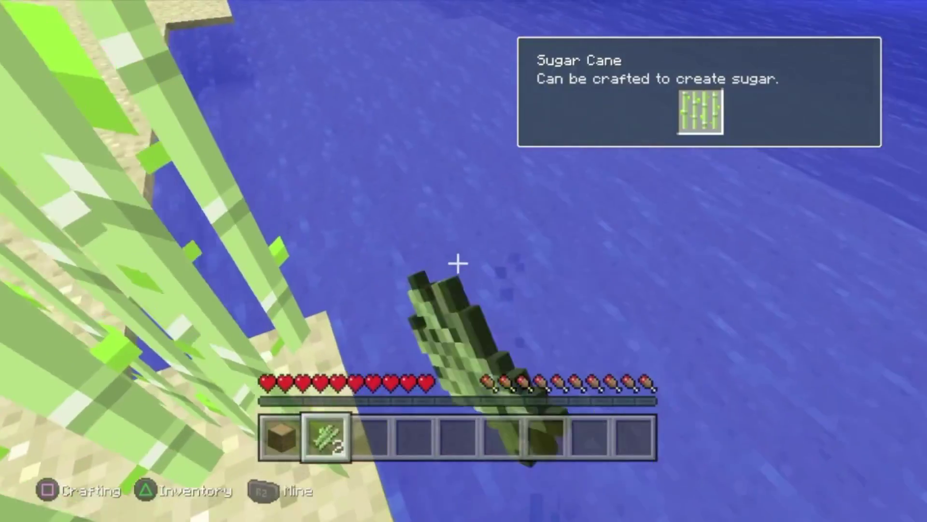
pyautogui.click(458, 263)
pyautogui.press('w')
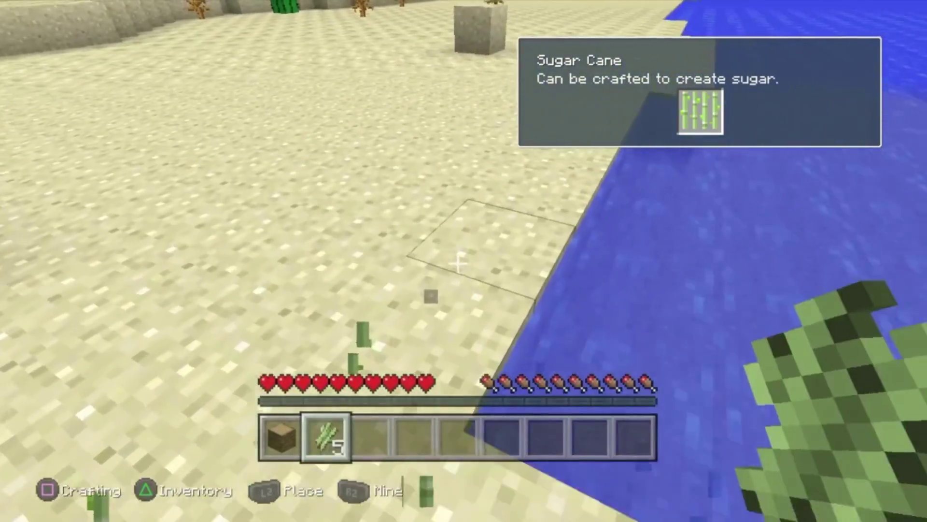
# Move the collected sugar cane from the hotbar into the inventory's storage slots.
pyautogui.press('e')
pyautogui.press('e')
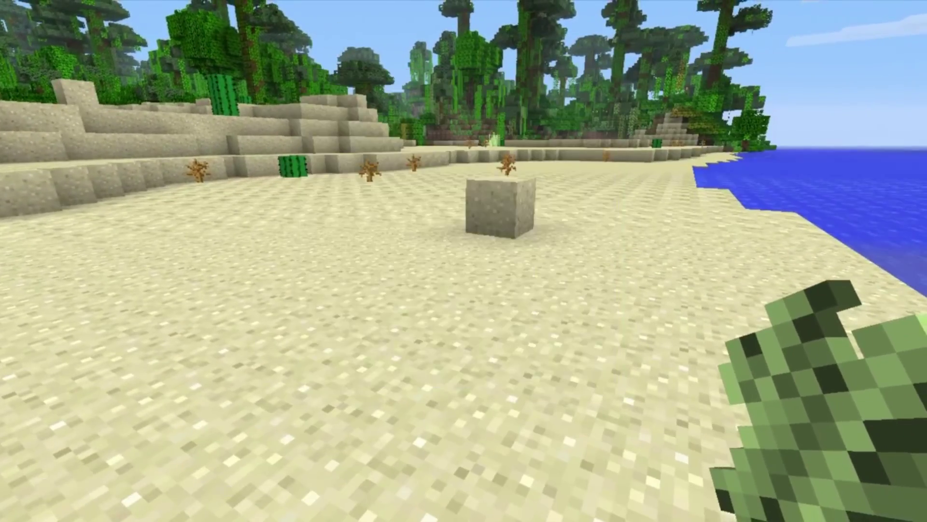
pyautogui.press('e')
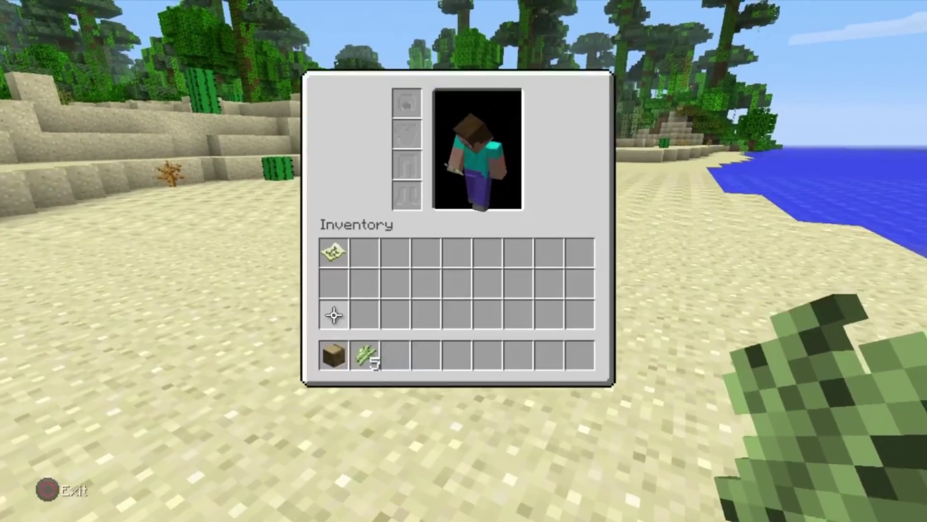
pyautogui.click(362, 374)
pyautogui.click(365, 314)
pyautogui.press('e')
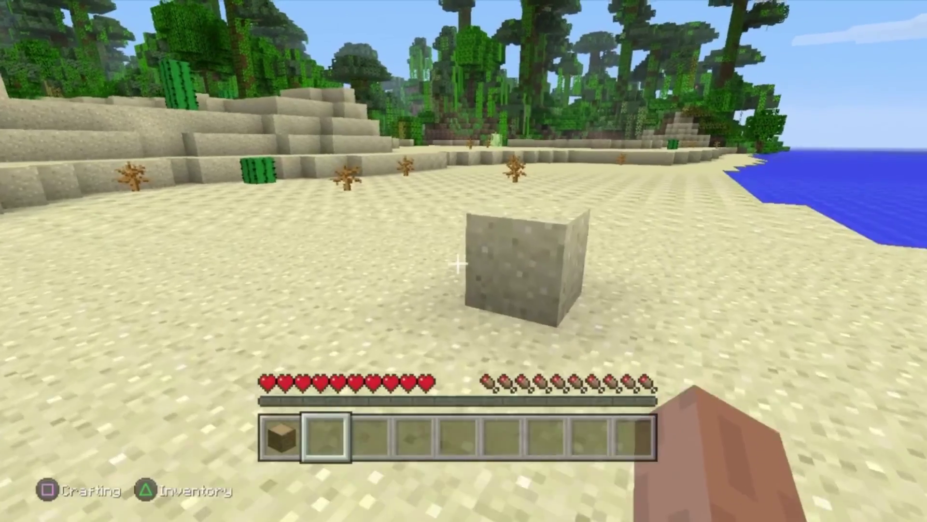
# Continue along the beach past the lone sand block toward the jungle.
pyautogui.click(457, 264)
pyautogui.press('w')
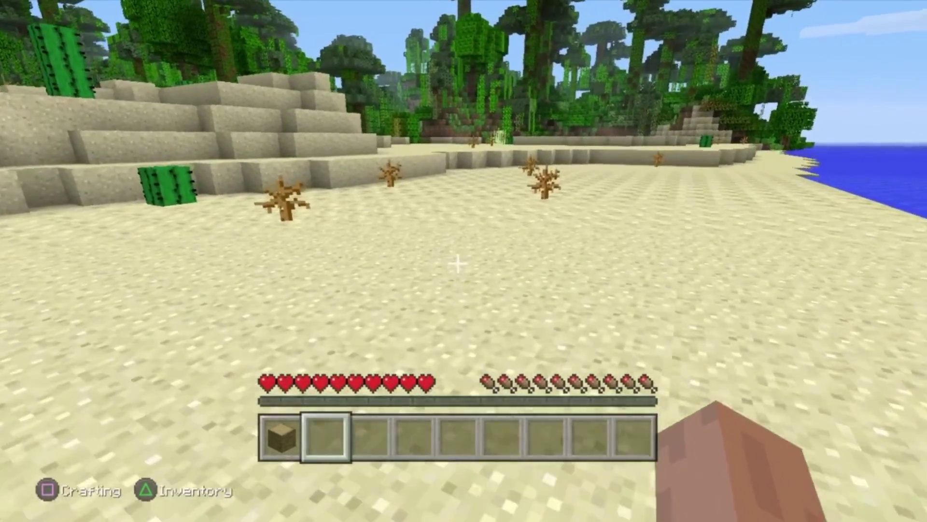
pyautogui.press('w')
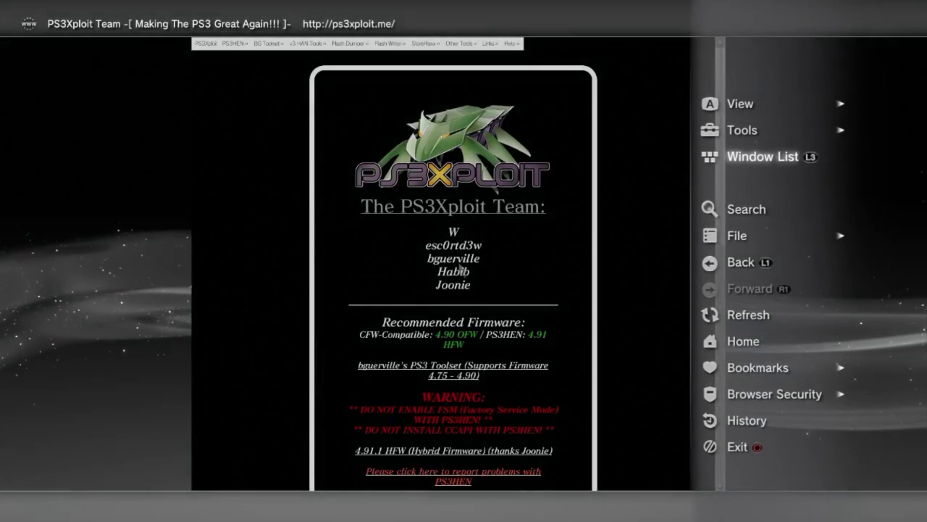
# On the PS3Xploit site in the PS3 web browser, delete the browser's stored cookies.
pyautogui.press('Up')
pyautogui.press('Right')
pyautogui.press('Down')
pyautogui.press('Down')
pyautogui.press('Down')
pyautogui.press('Down')
pyautogui.press('Down')
pyautogui.press('Down')
pyautogui.press('Down')
pyautogui.press('Down')
pyautogui.press('Down')
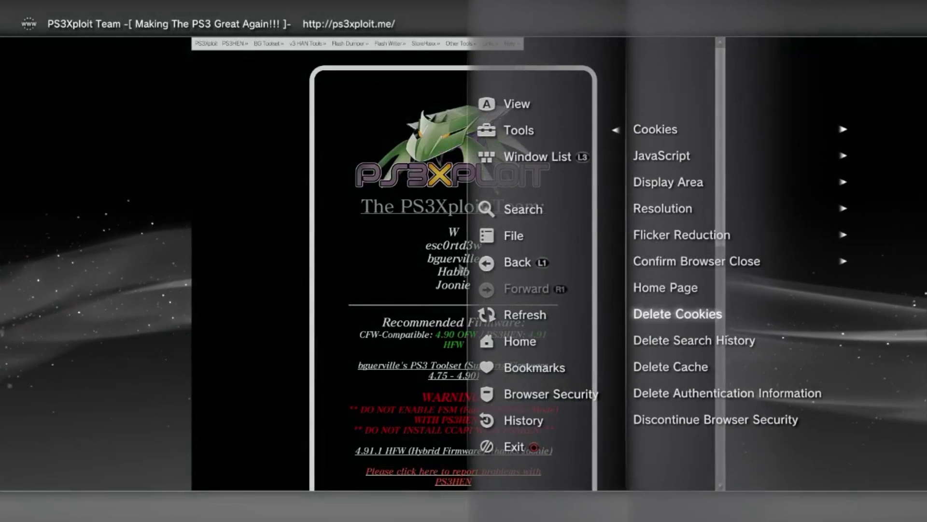
pyautogui.press('Return')
pyautogui.press('Return')
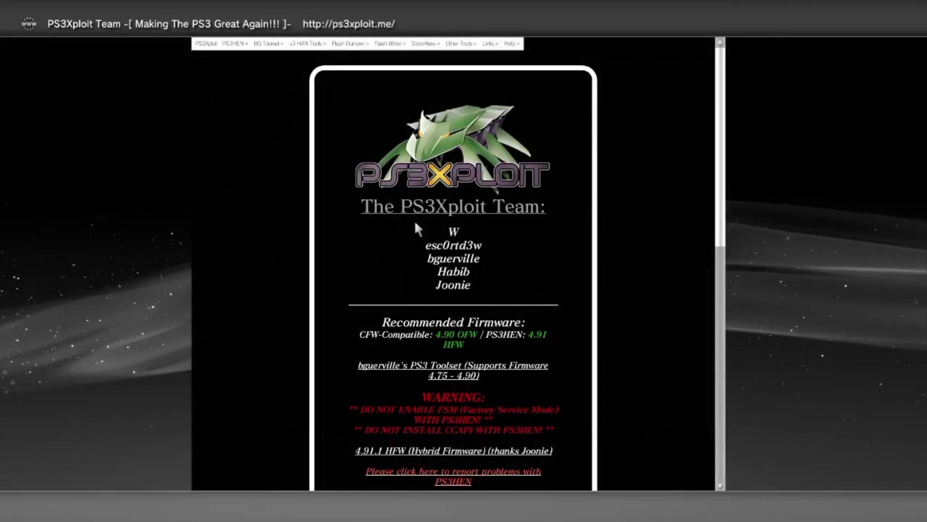
# Open the HEN Auto Installer page from the PS3Xploit site's PS3HEN options.
pyautogui.moveTo(247, 47)
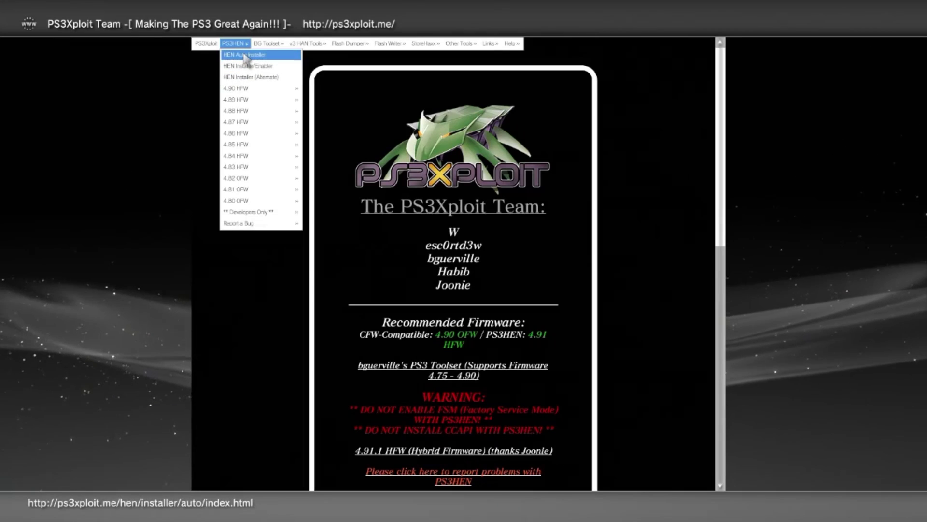
pyautogui.click(244, 57)
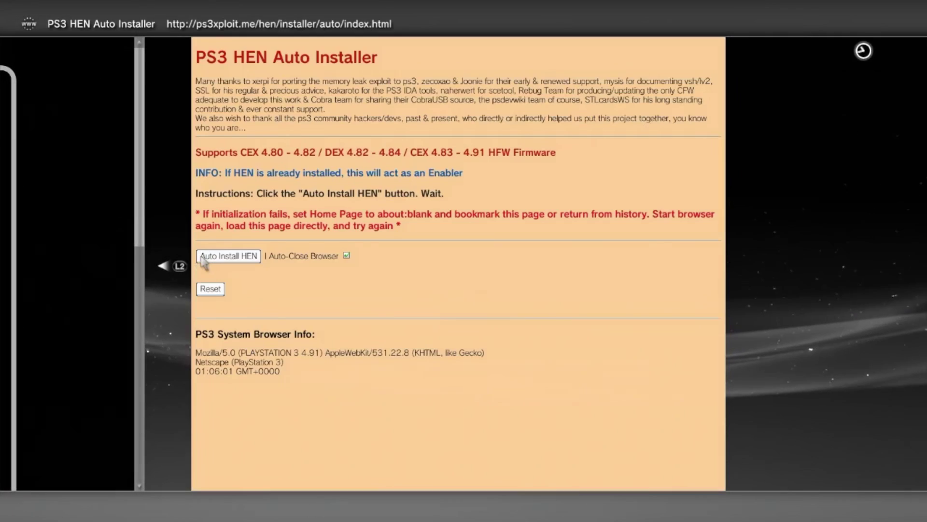